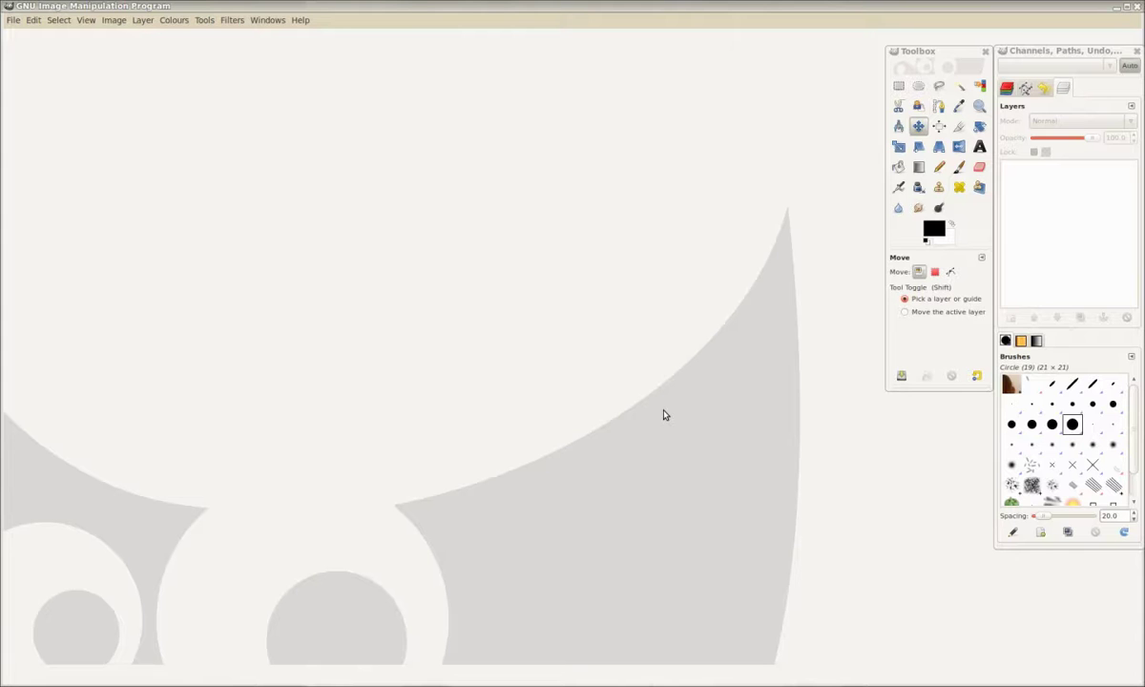
- Open the image Aneta_088.JPG and rename its Background layer to front
{"action": "left_click", "coordinate": [15, 20]}
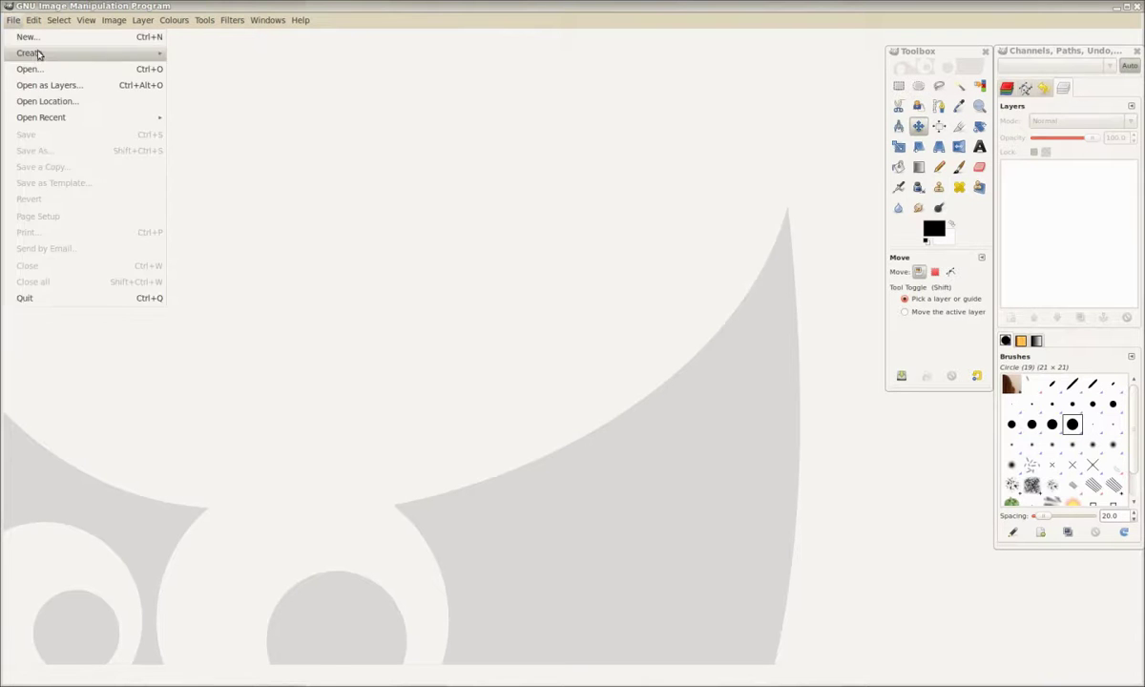
{"action": "left_click", "coordinate": [39, 67]}
{"action": "left_click", "coordinate": [614, 277]}
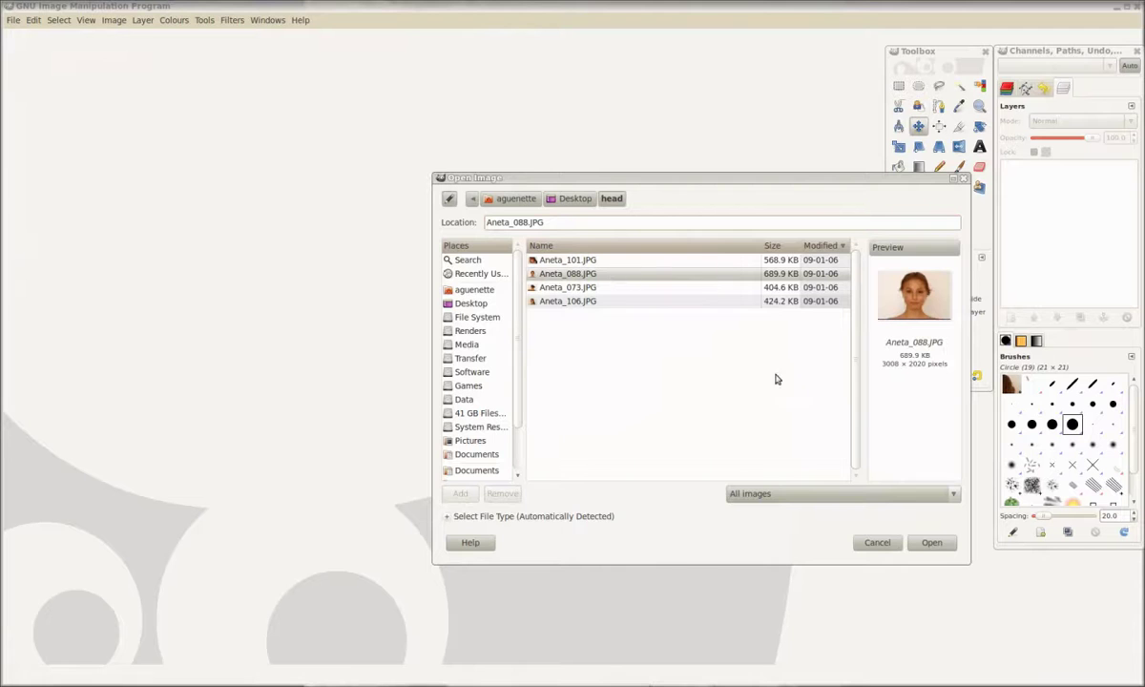
{"action": "left_click", "coordinate": [931, 543]}
{"action": "scroll", "coordinate": [655, 412], "scroll_direction": "up", "scroll_amount": 1}
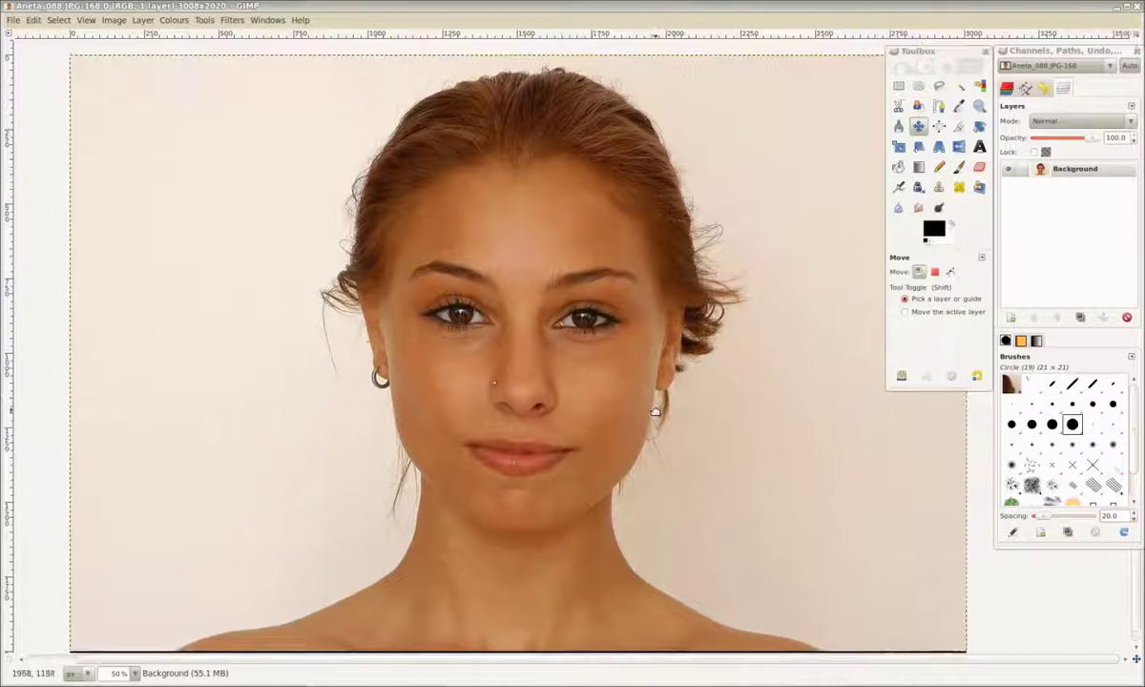
{"action": "left_click", "coordinate": [1070, 176]}
{"action": "key", "text": "Return"}
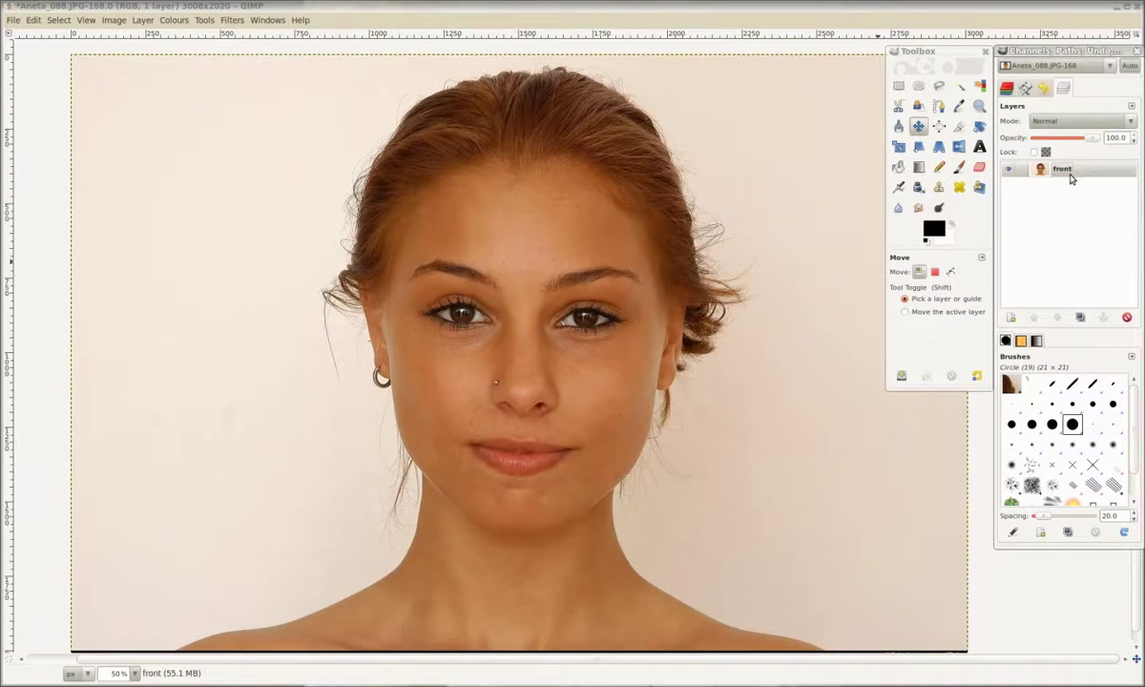
- Add a vertical guide through the centre of the face and horizontal guides at the eyes, nose base and mouth
{"action": "left_click_drag", "start_coordinate": [12, 256], "coordinate": [527, 316]}
{"action": "left_click_drag", "start_coordinate": [565, 36], "coordinate": [560, 324]}
{"action": "left_click_drag", "start_coordinate": [571, 39], "coordinate": [559, 418]}
{"action": "left_click_drag", "start_coordinate": [566, 36], "coordinate": [528, 454]}
- Add horizontal guides at the top of the head, the chin, the eyebrows and the earlobes
{"action": "left_click_drag", "start_coordinate": [533, 39], "coordinate": [539, 71]}
{"action": "left_click_drag", "start_coordinate": [533, 38], "coordinate": [539, 539]}
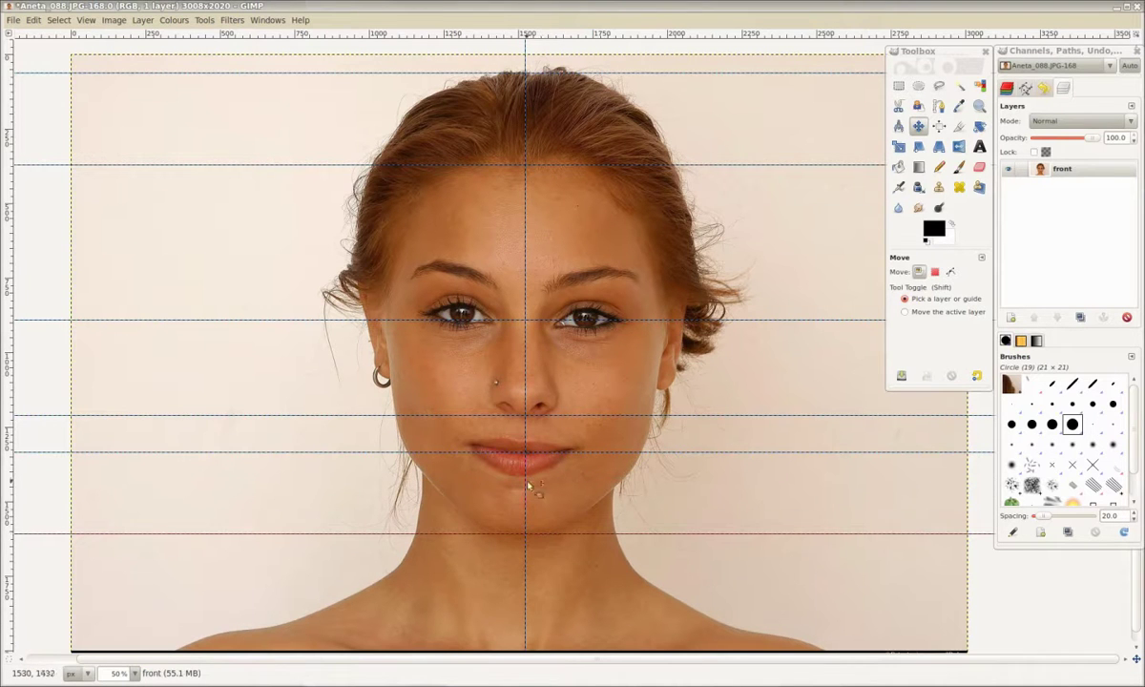
{"action": "left_click_drag", "start_coordinate": [584, 39], "coordinate": [682, 276]}
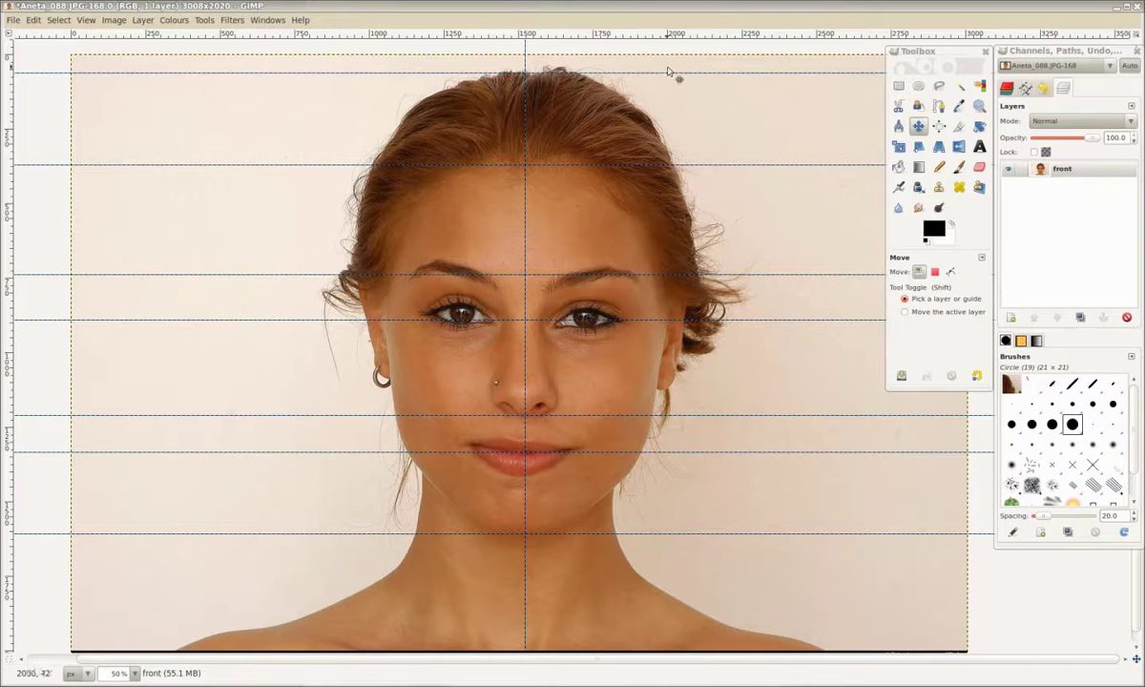
{"action": "left_click_drag", "start_coordinate": [634, 38], "coordinate": [619, 444]}
- Rotate the front layer slightly counter-clockwise around the point 1522, 1126 px to level the face with the guides
{"action": "key", "text": "shift+r"}
{"action": "left_click", "coordinate": [645, 464]}
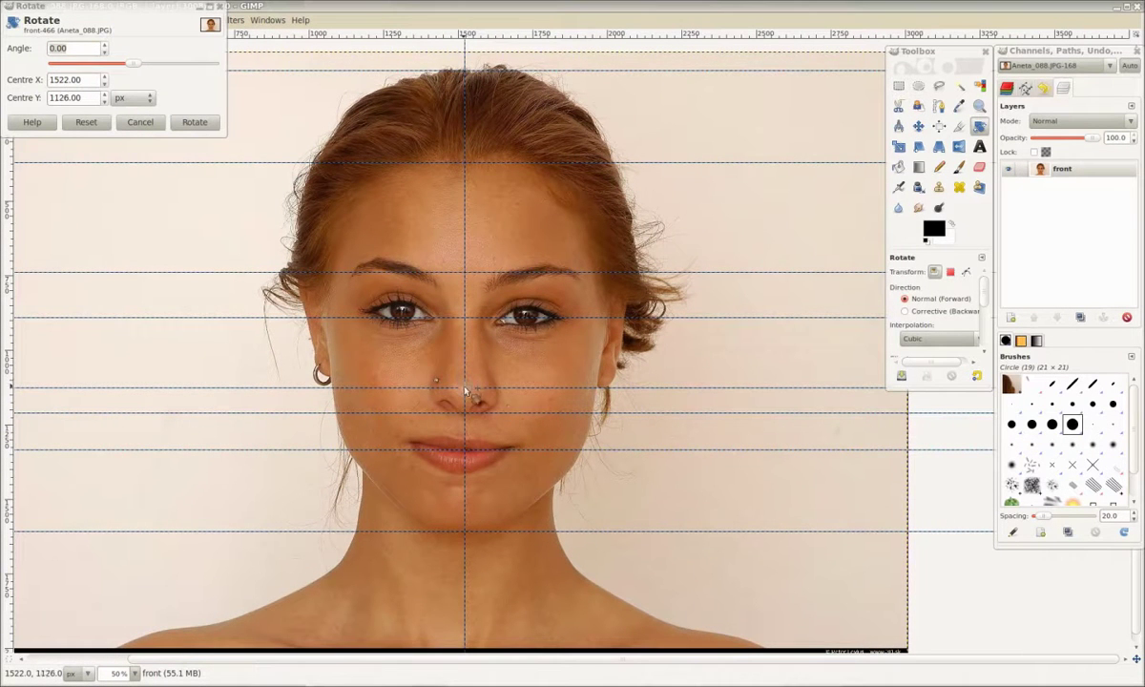
{"action": "left_click_drag", "start_coordinate": [633, 473], "coordinate": [658, 490]}
{"action": "left_click_drag", "start_coordinate": [558, 330], "coordinate": [558, 334]}
{"action": "key", "text": "Return"}
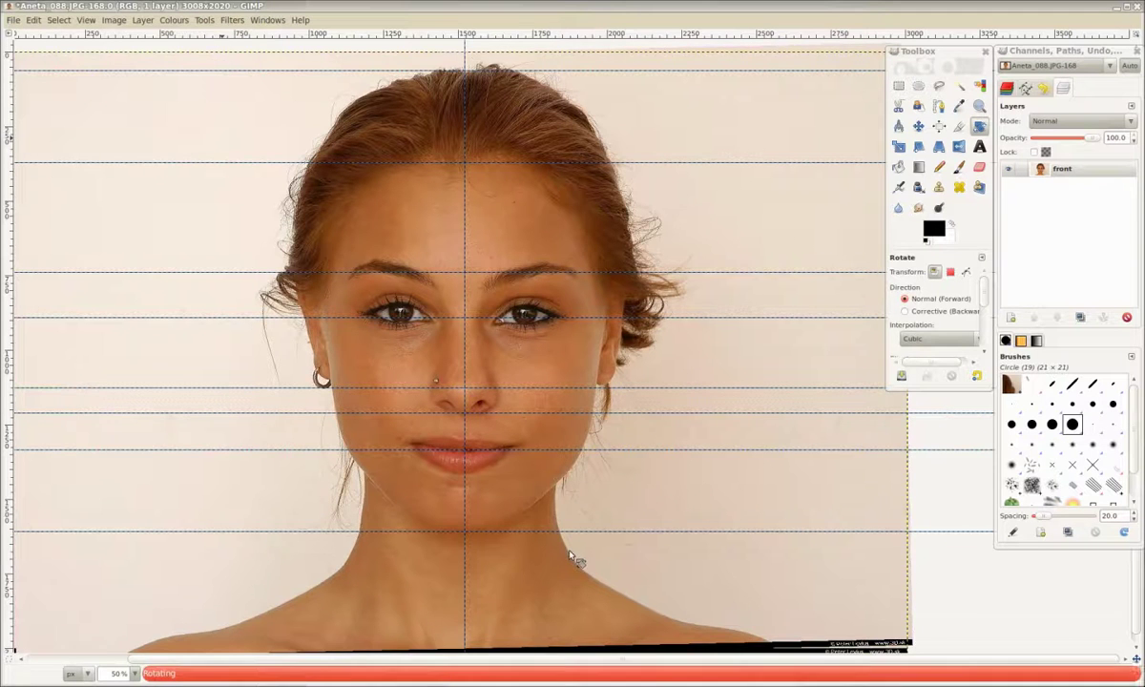
- Readjust the horizontal facial guides, including the eye and mouth guides, to match the rotated face
{"action": "key", "text": "m"}
{"action": "left_click_drag", "start_coordinate": [614, 389], "coordinate": [628, 277]}
{"action": "left_click_drag", "start_coordinate": [595, 317], "coordinate": [605, 333]}
{"action": "left_click_drag", "start_coordinate": [517, 466], "coordinate": [529, 467]}
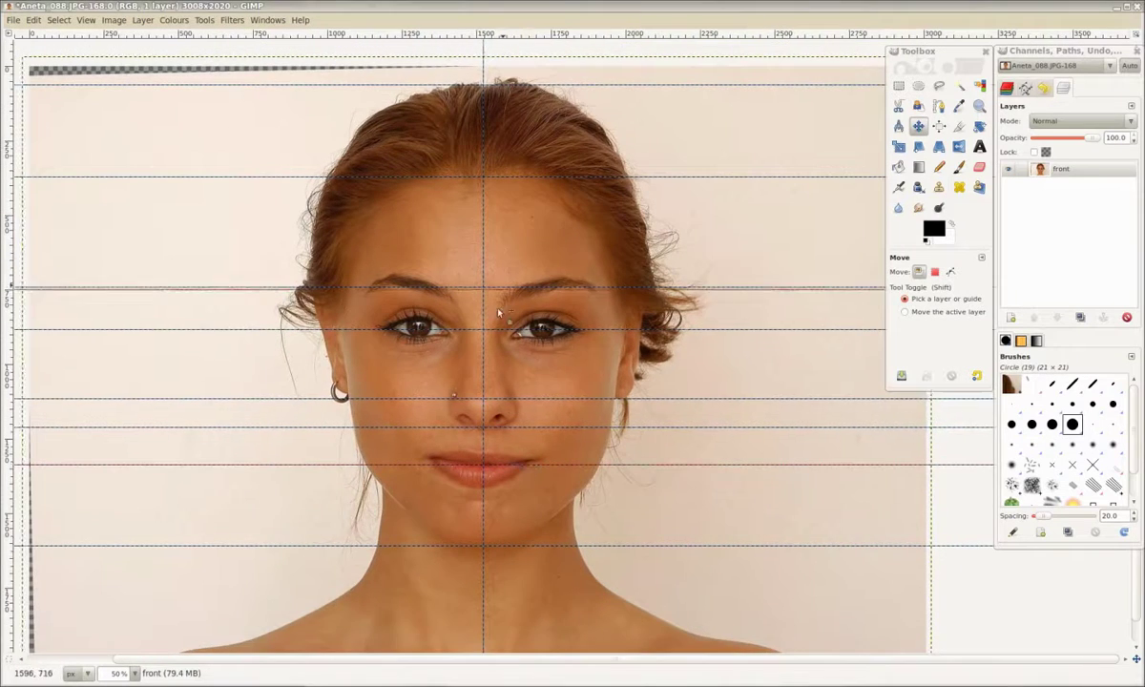
- Rotate the front layer by -0.54 degrees so both eyes line up with the eye guide
{"action": "scroll", "coordinate": [496, 322], "scroll_direction": "up", "scroll_amount": 2}
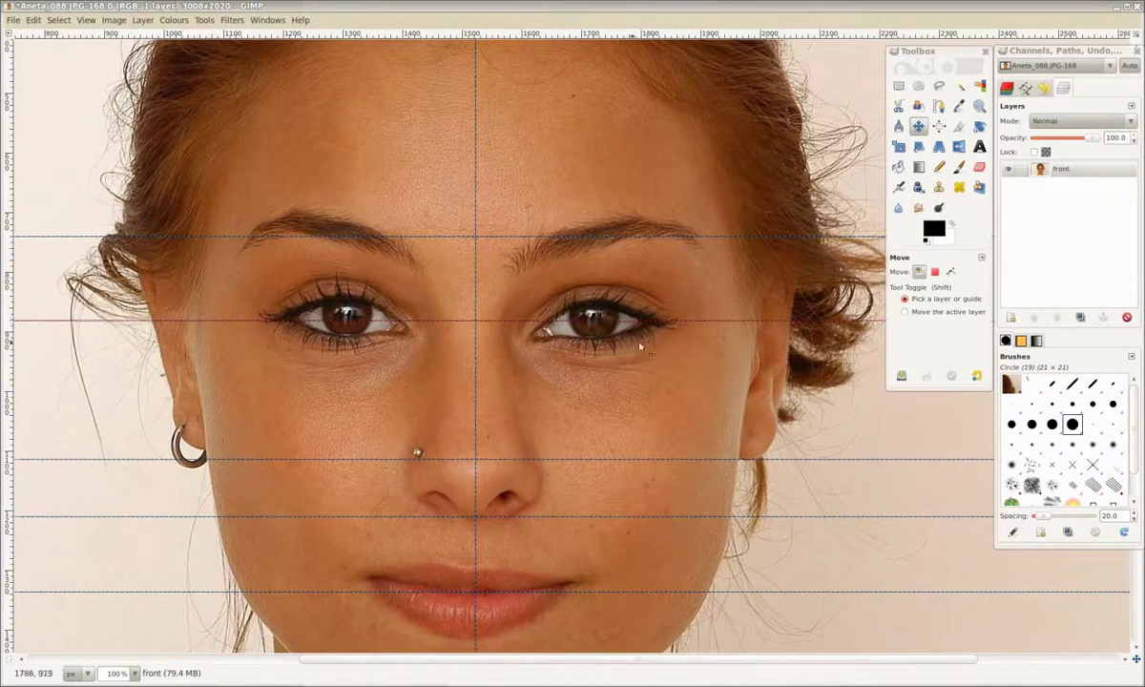
{"action": "key", "text": "shift+r"}
{"action": "left_click", "coordinate": [670, 363]}
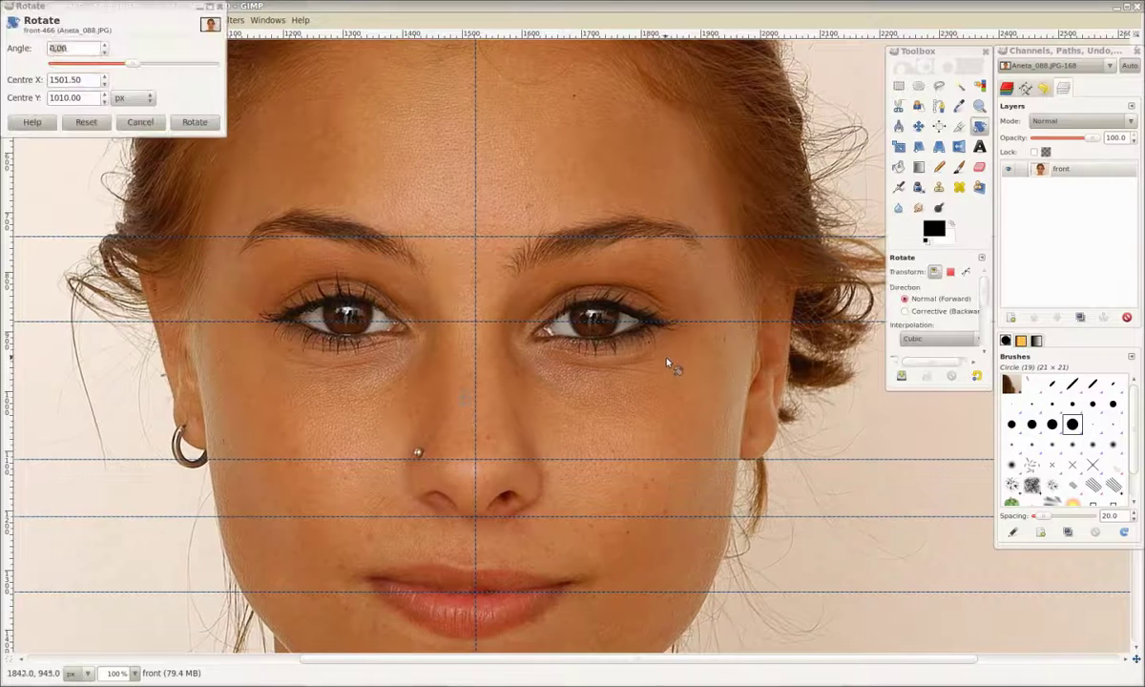
{"action": "mouse_move", "coordinate": [669, 362]}
{"action": "left_mouse_down"}
{"action": "mouse_move", "coordinate": [626, 332]}
{"action": "mouse_move", "coordinate": [598, 353]}
{"action": "mouse_move", "coordinate": [669, 367]}
{"action": "left_mouse_up"}
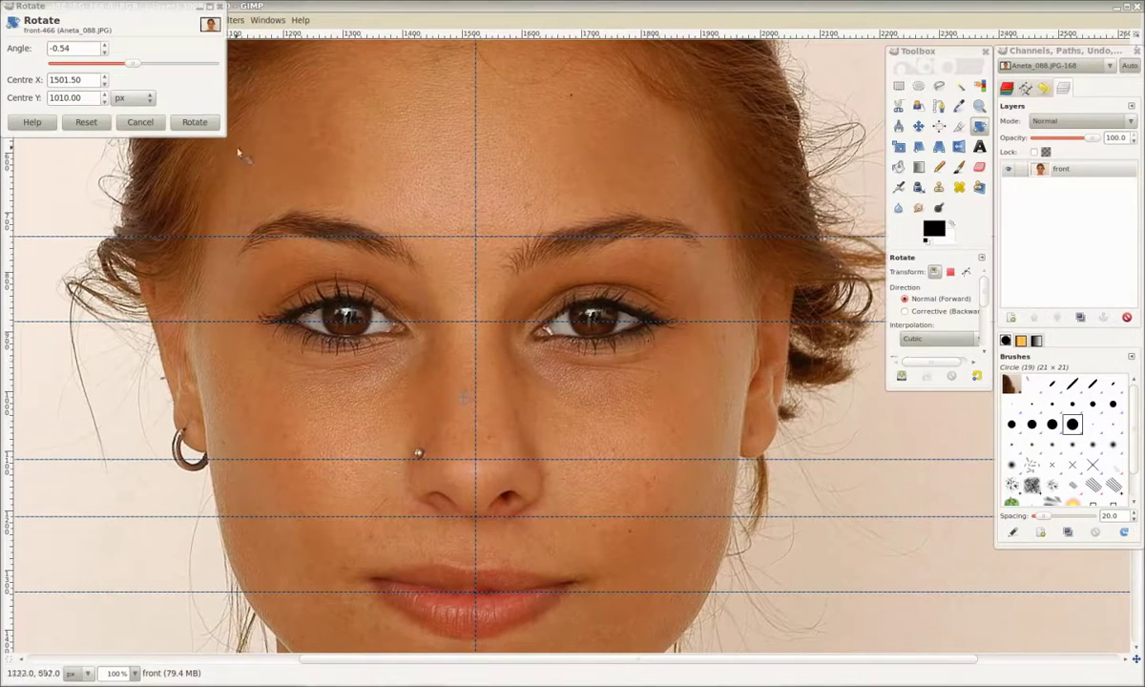
{"action": "left_click", "coordinate": [193, 122]}
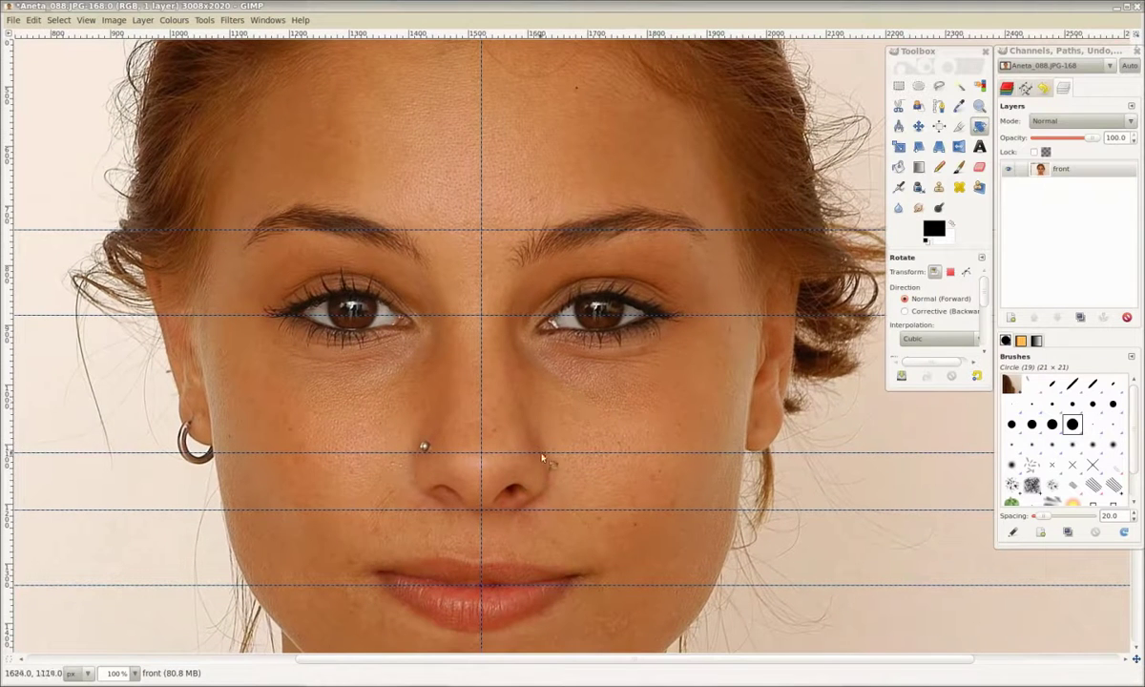
- Fine-tune the horizontal guides on the face, including those at the earlobes and eyes
{"action": "key", "text": "m"}
{"action": "left_click_drag", "start_coordinate": [585, 426], "coordinate": [585, 421]}
{"action": "left_click_drag", "start_coordinate": [763, 449], "coordinate": [763, 447]}
{"action": "left_click_drag", "start_coordinate": [693, 308], "coordinate": [694, 310]}
- Resize the canvas to 200 percent width and 100 percent height, with the proportions unlinked and zero offset
{"action": "scroll", "coordinate": [541, 316], "scroll_direction": "down", "scroll_amount": 3, "text": "ctrl"}
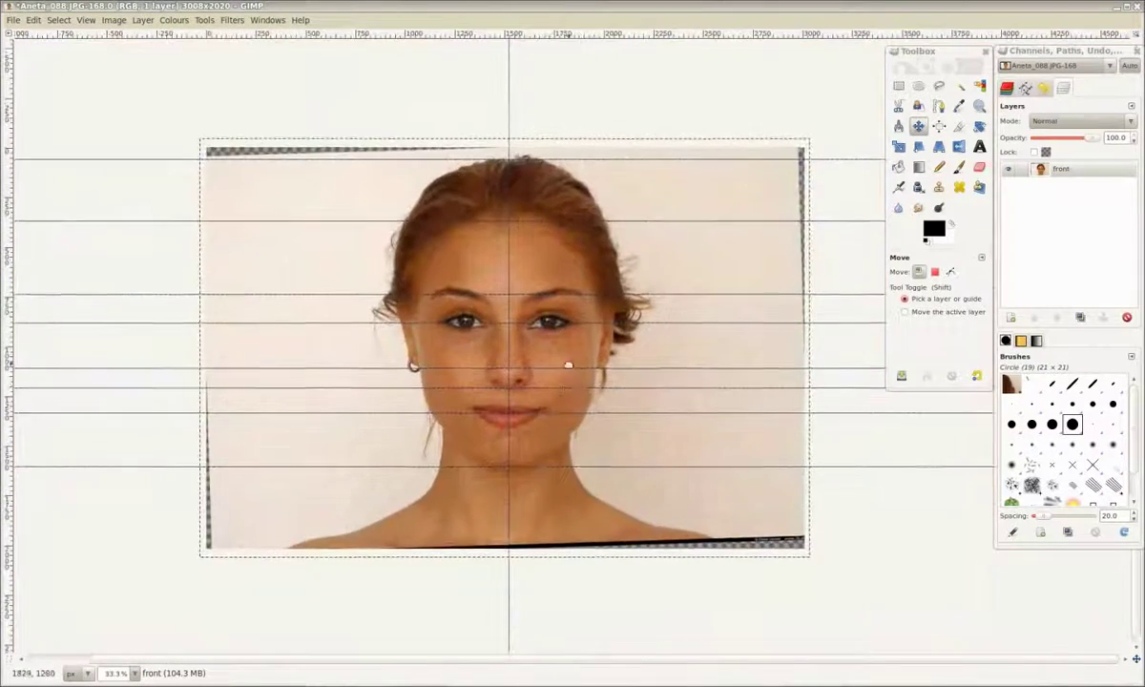
{"action": "left_click_drag", "start_coordinate": [573, 391], "coordinate": [485, 388]}
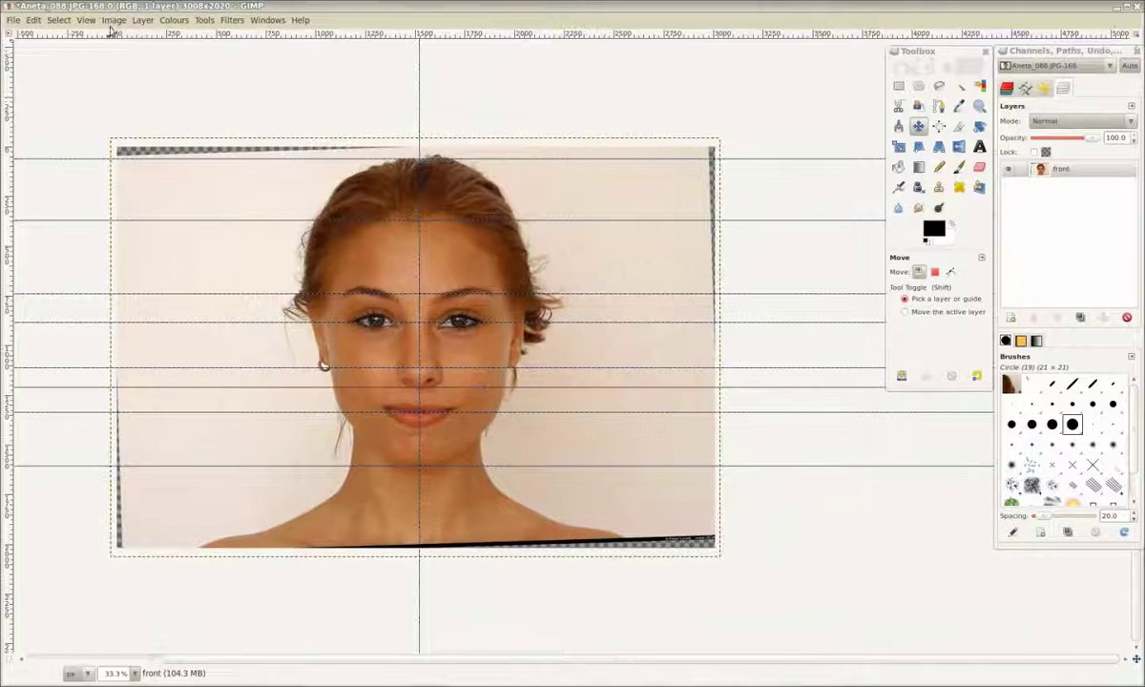
{"action": "left_click", "coordinate": [113, 19]}
{"action": "left_click", "coordinate": [124, 84]}
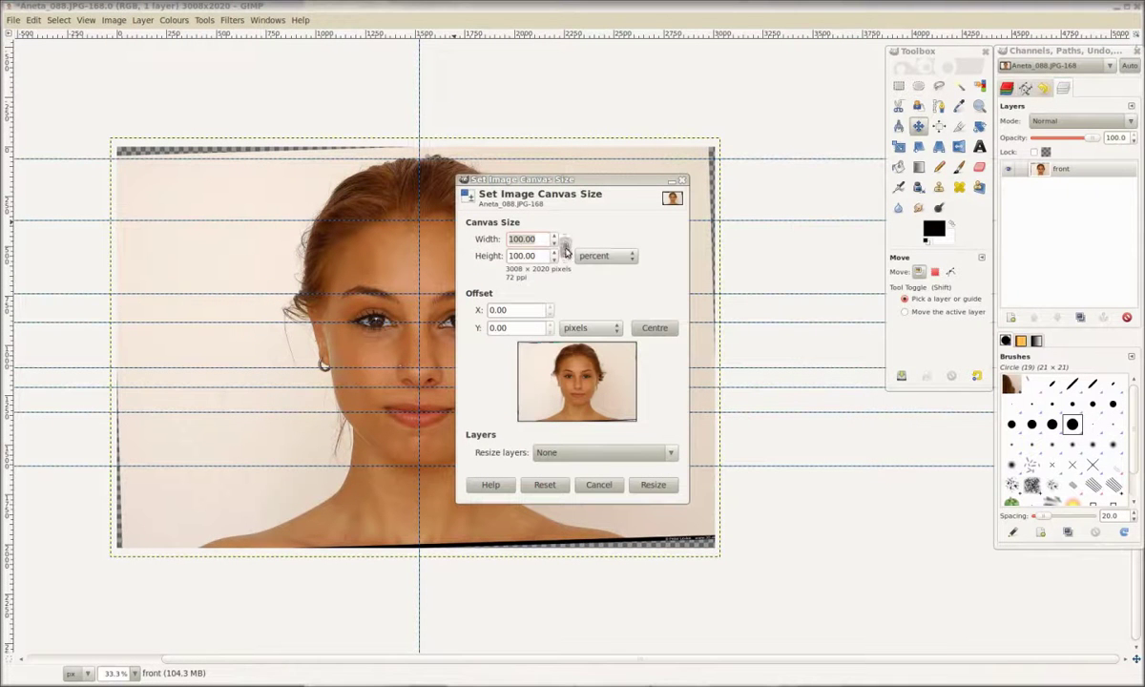
{"action": "type", "text": "200"}
{"action": "key", "text": "Tab"}
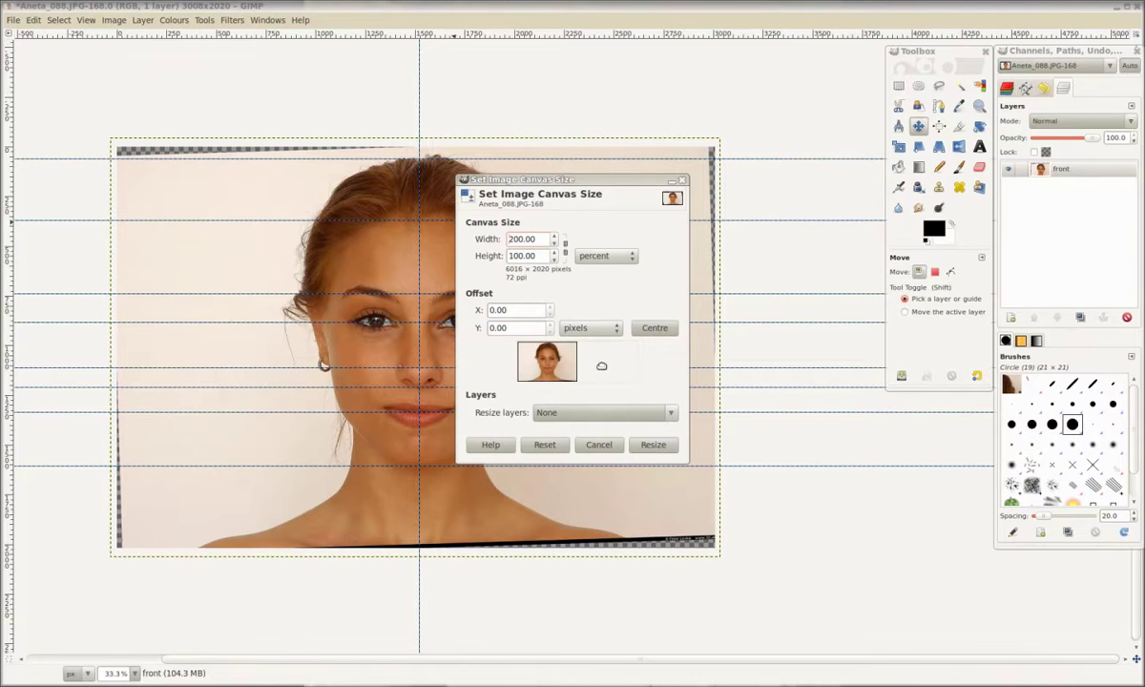
{"action": "left_click", "coordinate": [653, 445]}
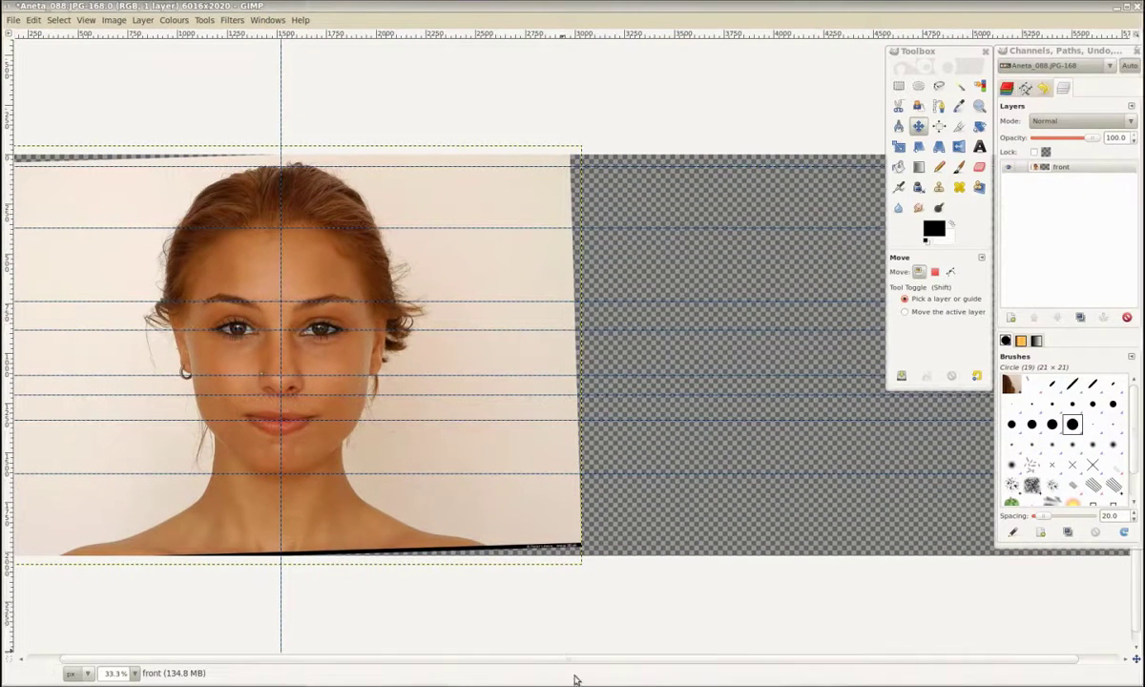
- Open the image Aneta_101.JPG and copy the whole profile photo
{"action": "left_click", "coordinate": [13, 20]}
{"action": "left_click", "coordinate": [29, 67]}
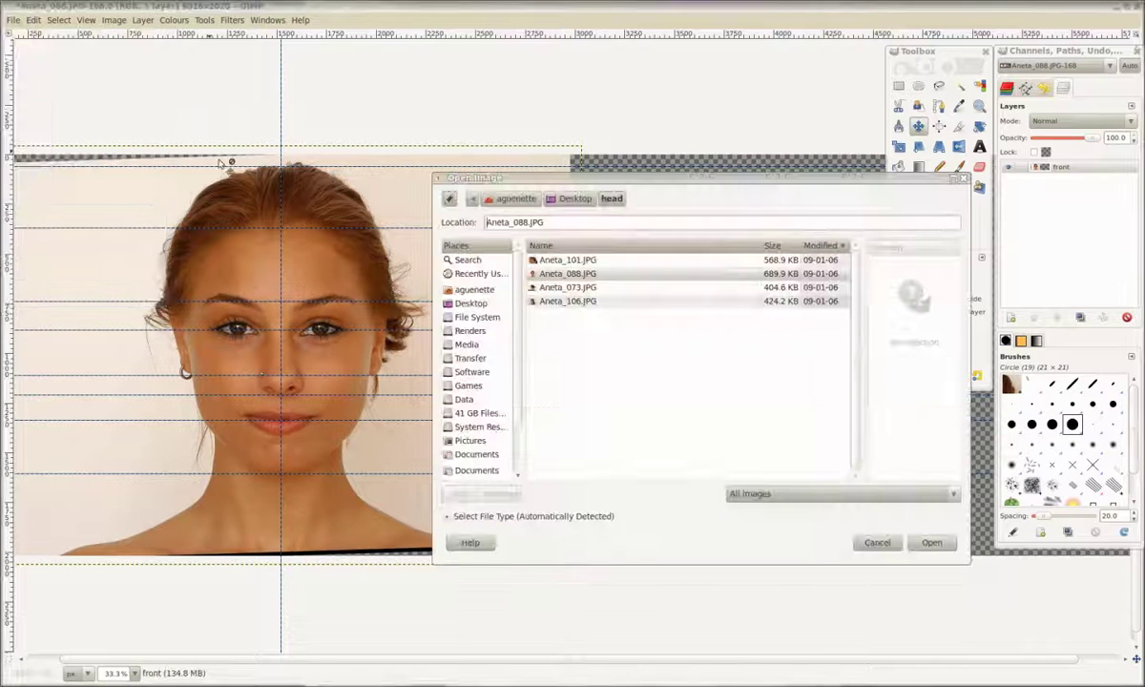
{"action": "left_click", "coordinate": [562, 261]}
{"action": "left_click", "coordinate": [932, 542]}
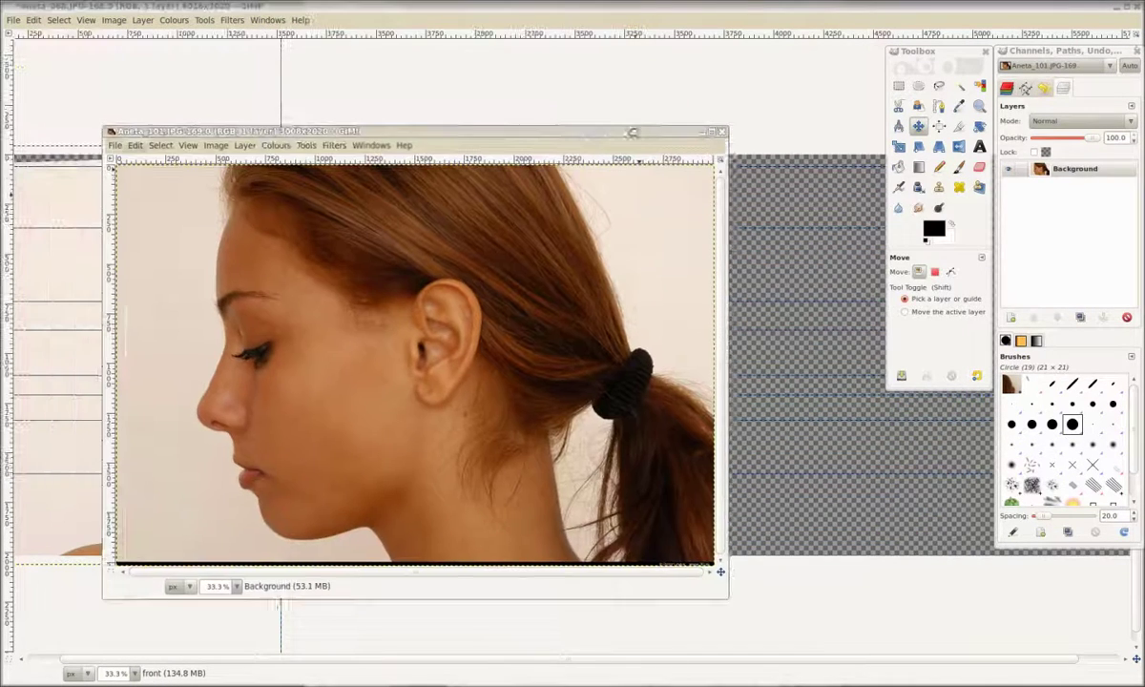
{"action": "left_click", "coordinate": [138, 151]}
{"action": "left_click", "coordinate": [200, 249]}
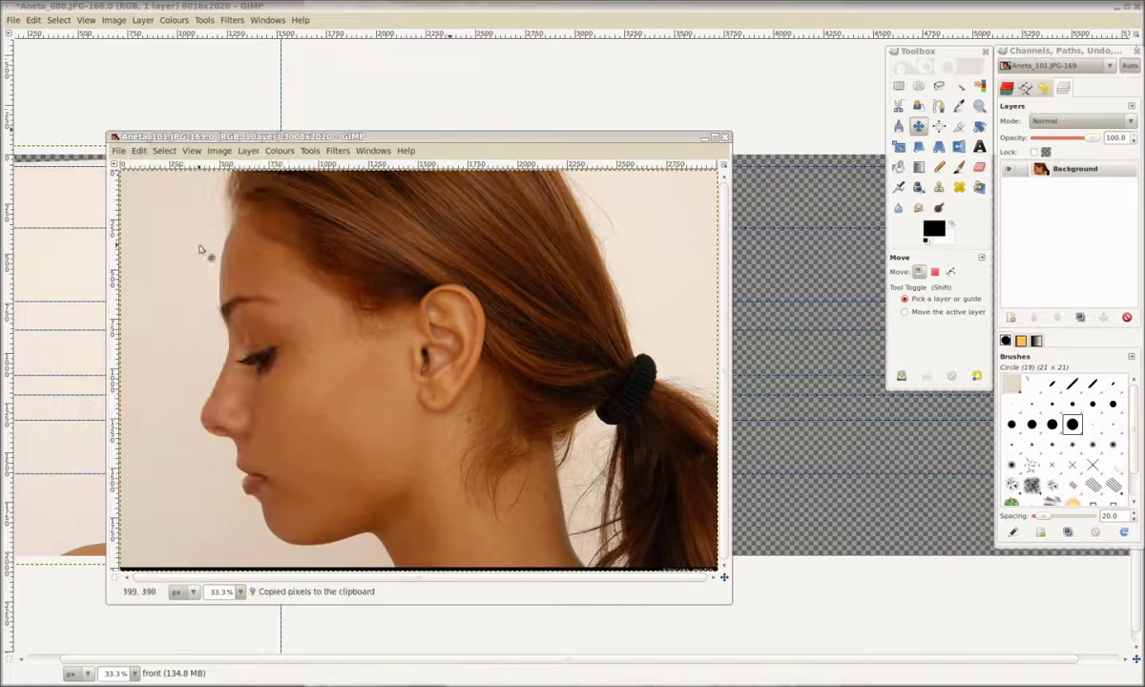
- Return to the widened front-view image and paste the copied profile photo into it
{"action": "left_click", "coordinate": [713, 137]}
{"action": "left_click", "coordinate": [33, 20]}
{"action": "left_click", "coordinate": [68, 153]}
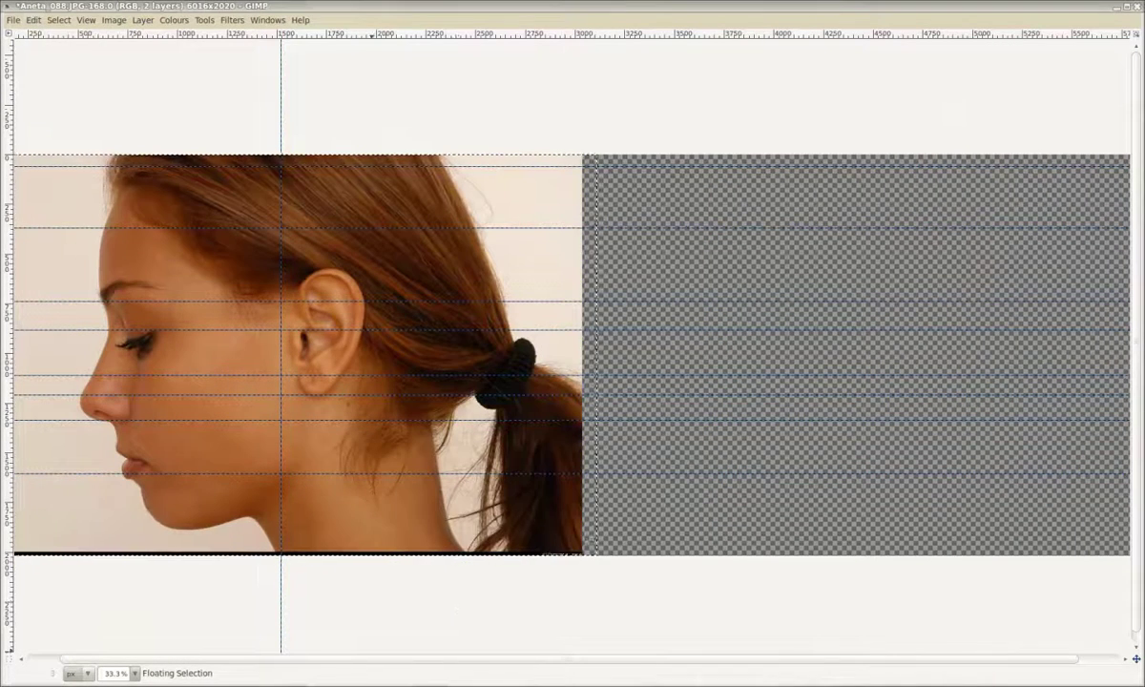
- Turn the pasted photo into a layer named side and move it beside the front face on the empty canvas
{"action": "key", "text": "Tab"}
{"action": "double_click", "coordinate": [1078, 170]}
{"action": "type", "text": "side"}
{"action": "key", "text": "Return"}
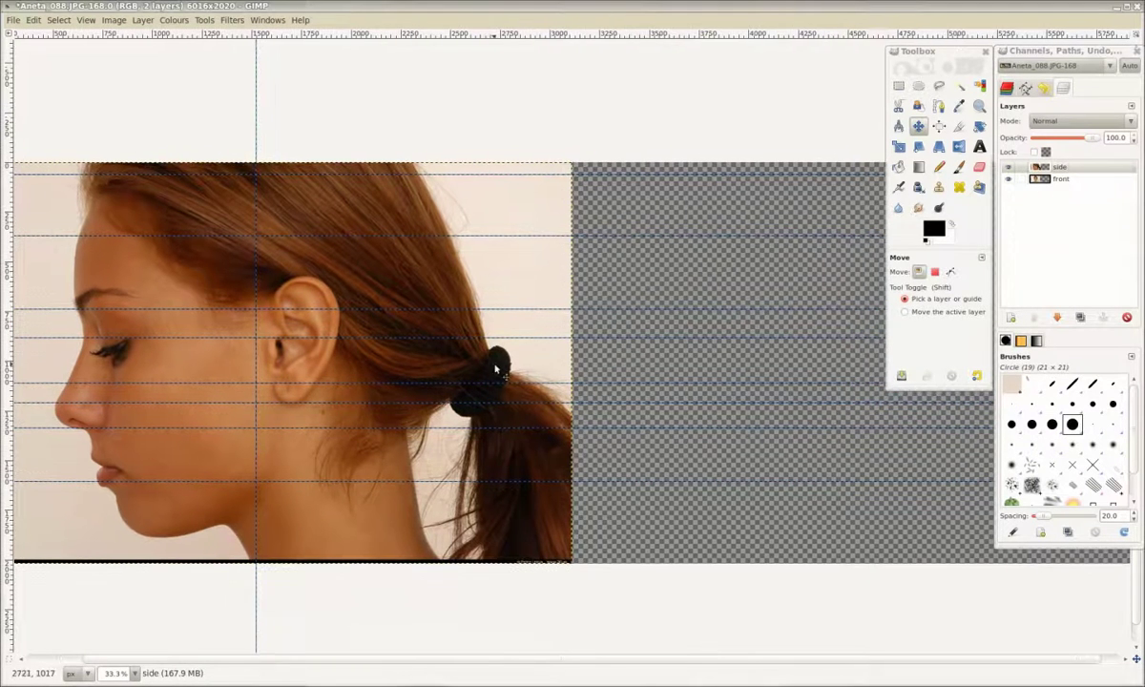
{"action": "left_click_drag", "start_coordinate": [559, 336], "coordinate": [914, 386]}
{"action": "left_click_drag", "start_coordinate": [722, 468], "coordinate": [719, 500]}
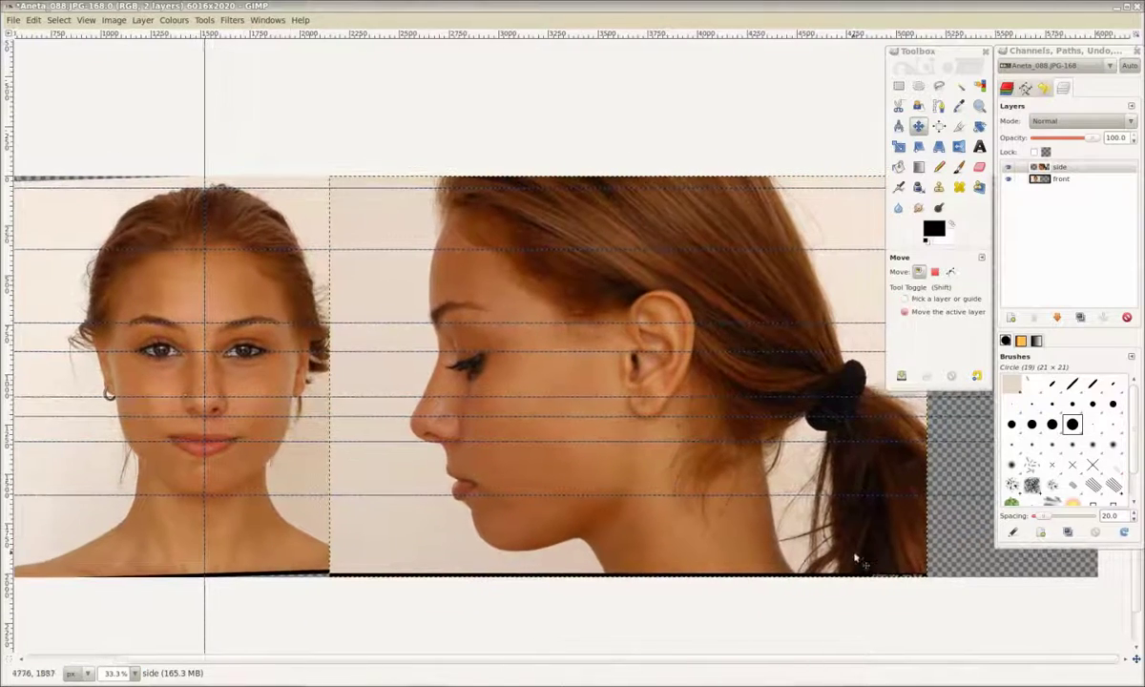
- Begin scaling the side layer proportionally, reducing it to 2427 × 1630 px and positioning the profile against the facial guides
{"action": "key", "text": "shift+t"}
{"action": "left_click", "coordinate": [843, 354]}
{"action": "left_click_drag", "start_coordinate": [830, 211], "coordinate": [761, 211]}
{"action": "left_click_drag", "start_coordinate": [854, 178], "coordinate": [612, 359]}
{"action": "mouse_move", "coordinate": [528, 413]}
{"action": "left_mouse_down"}
{"action": "mouse_move", "coordinate": [533, 382]}
{"action": "mouse_move", "coordinate": [536, 401]}
{"action": "left_mouse_up"}
{"action": "left_click_drag", "start_coordinate": [786, 206], "coordinate": [750, 231]}
{"action": "left_click_drag", "start_coordinate": [512, 393], "coordinate": [517, 379]}
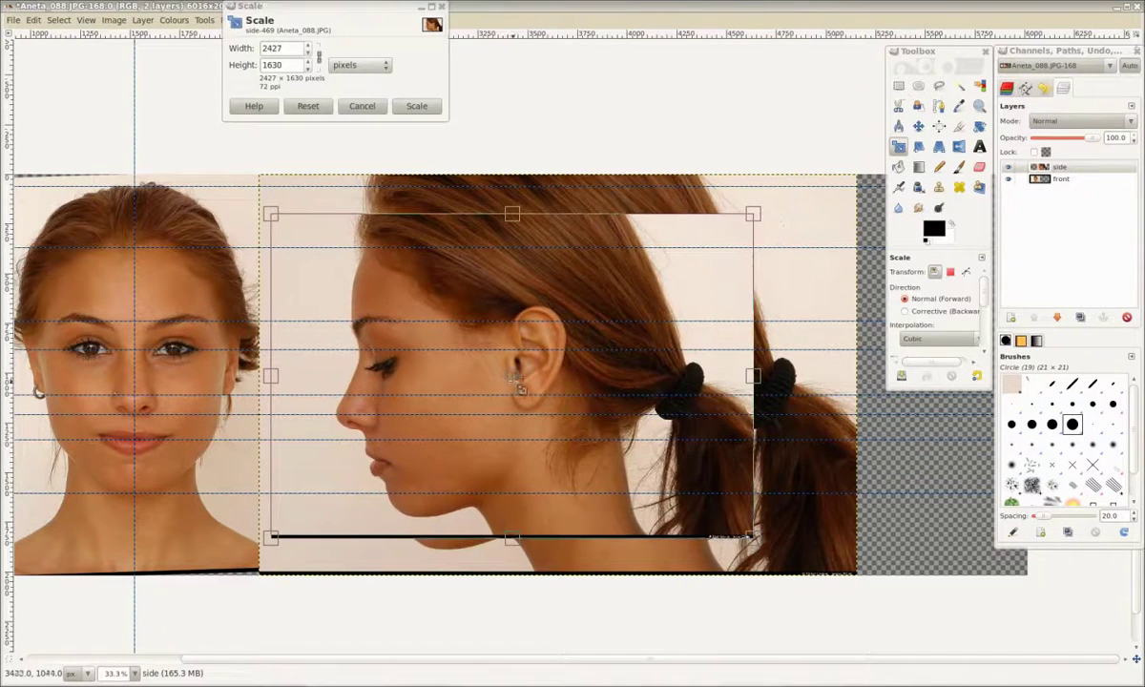
- Reduce the side layer further to 2155 × 1447 px, align its features with the guides and apply the scaling
{"action": "left_click_drag", "start_coordinate": [754, 241], "coordinate": [730, 261]}
{"action": "left_click_drag", "start_coordinate": [504, 394], "coordinate": [508, 387]}
{"action": "left_click_drag", "start_coordinate": [731, 233], "coordinate": [718, 243]}
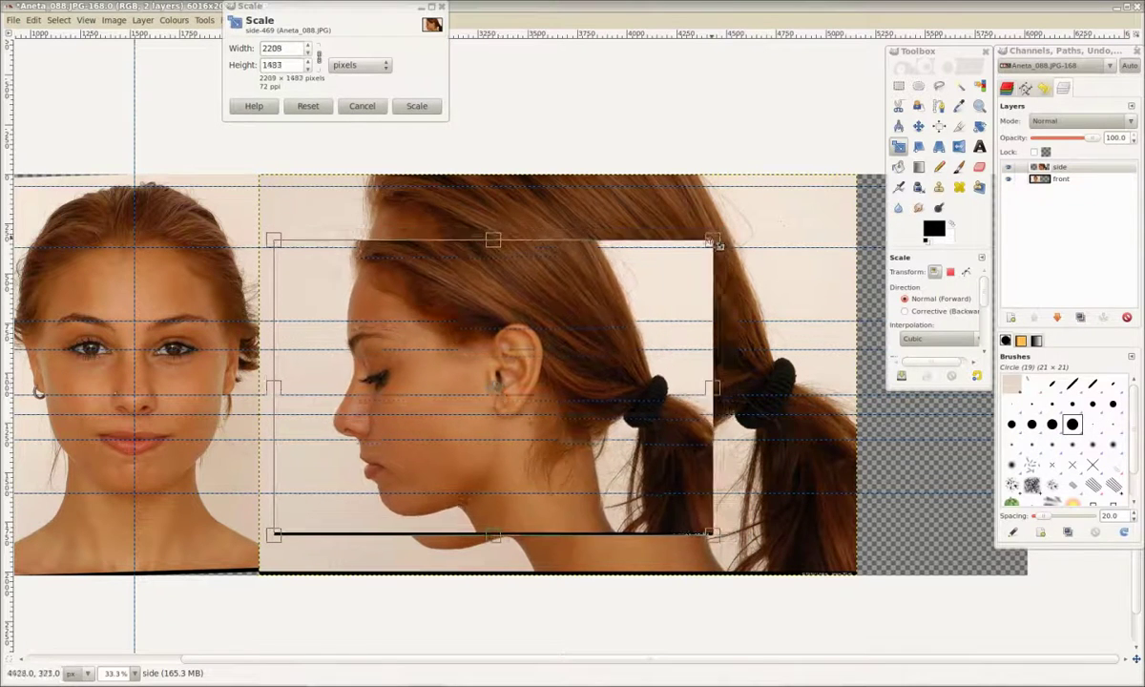
{"action": "left_click_drag", "start_coordinate": [496, 392], "coordinate": [499, 377]}
{"action": "left_click_drag", "start_coordinate": [714, 519], "coordinate": [704, 512]}
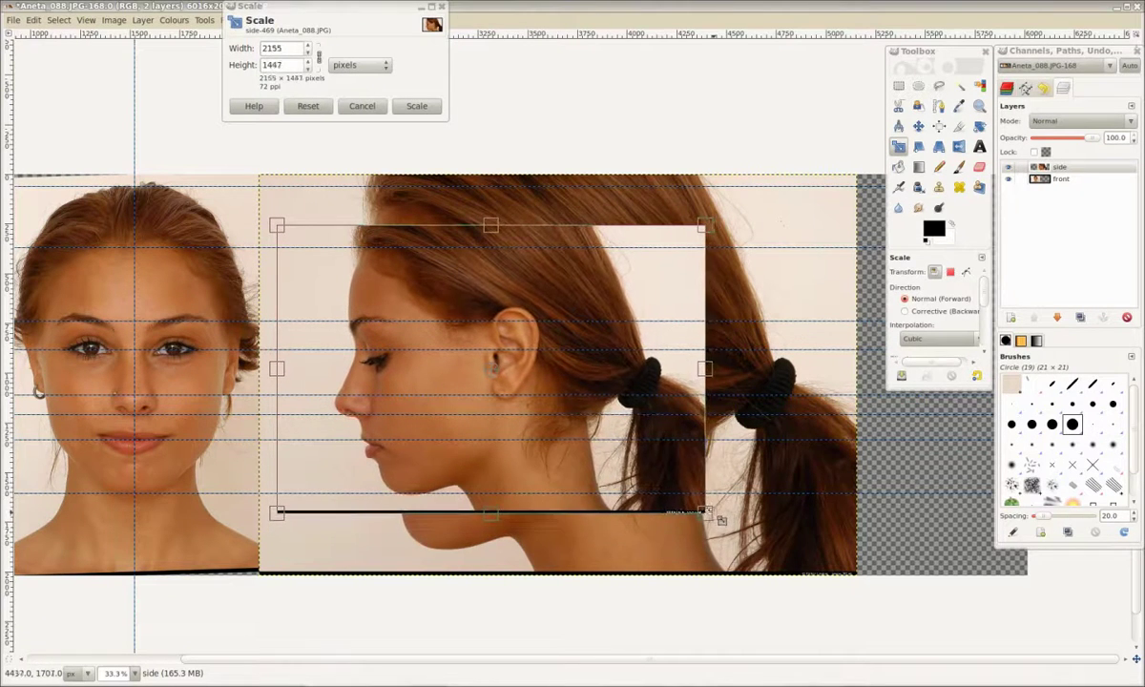
{"action": "scroll", "coordinate": [722, 520], "scroll_direction": "left", "scroll_amount": 5}
{"action": "left_click_drag", "start_coordinate": [686, 375], "coordinate": [682, 378]}
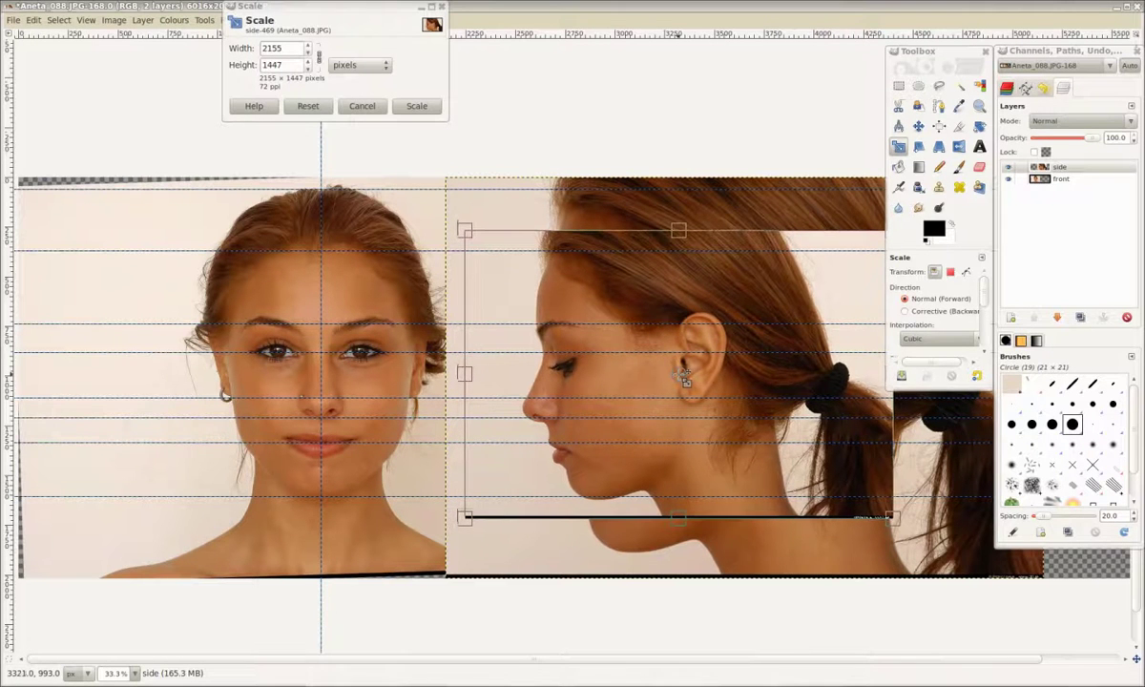
{"action": "scroll", "coordinate": [663, 372], "scroll_direction": "right", "scroll_amount": 1}
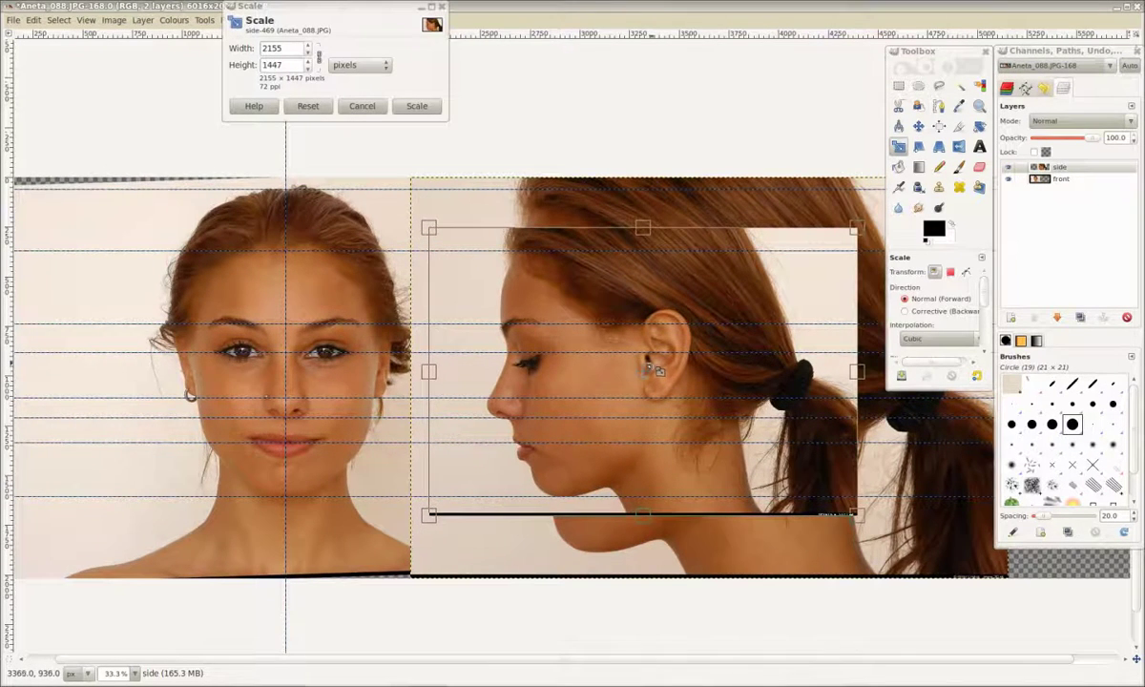
{"action": "scroll", "coordinate": [647, 364], "scroll_direction": "right", "scroll_amount": 1}
{"action": "left_click", "coordinate": [417, 106]}
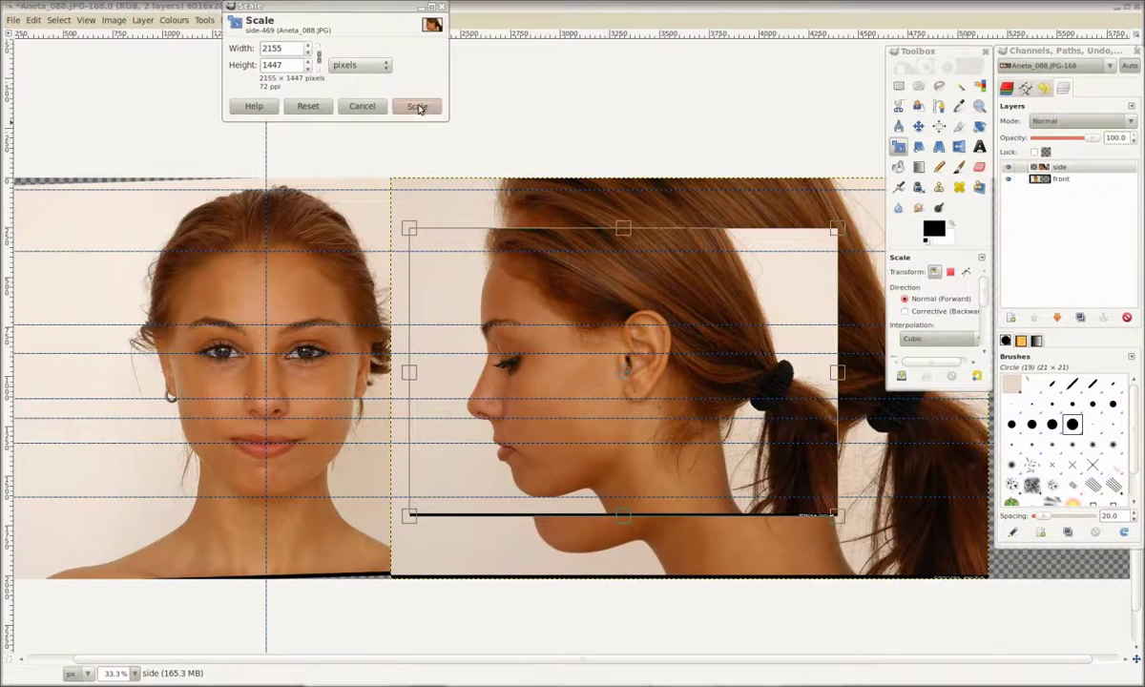
- Rotate the side layer by 1.32 degrees around its centre to match the profile's features to the guides
{"action": "scroll", "coordinate": [428, 117], "scroll_direction": "left", "scroll_amount": 1}
{"action": "scroll", "coordinate": [594, 381], "scroll_direction": "left", "scroll_amount": 1}
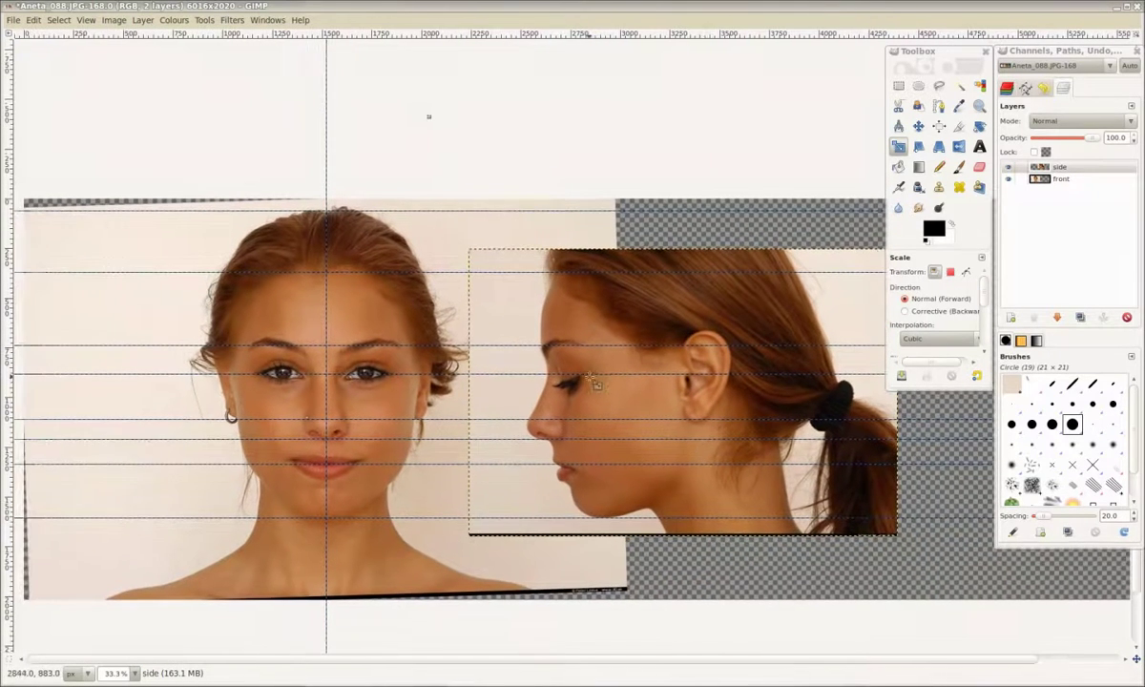
{"action": "left_click_drag", "start_coordinate": [593, 376], "coordinate": [596, 372]}
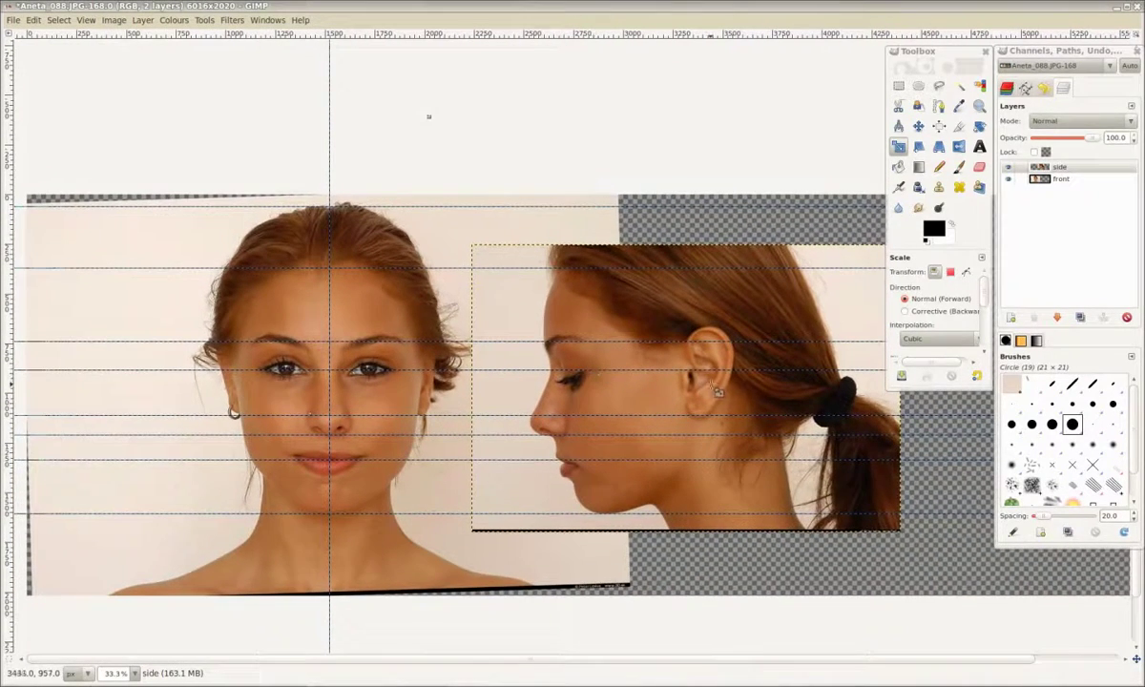
{"action": "scroll", "coordinate": [711, 392], "scroll_direction": "right", "scroll_amount": 1}
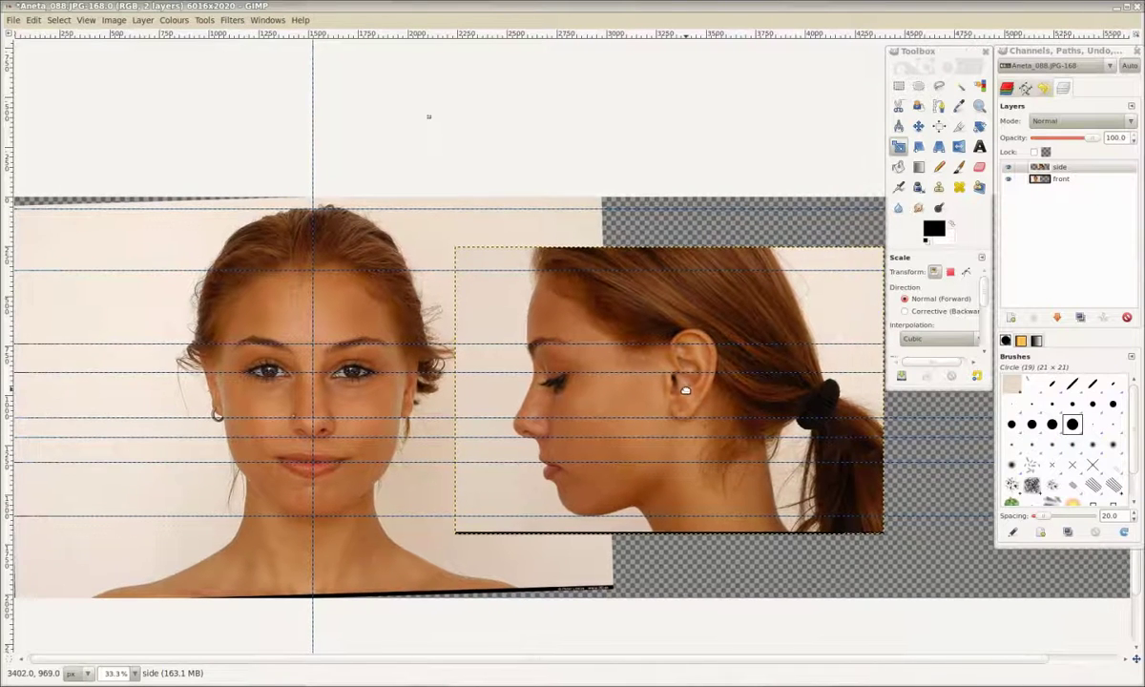
{"action": "scroll", "coordinate": [744, 396], "scroll_direction": "right", "scroll_amount": 1}
{"action": "key", "text": "shift+r"}
{"action": "left_click", "coordinate": [778, 392]}
{"action": "left_click_drag", "start_coordinate": [778, 392], "coordinate": [787, 405]}
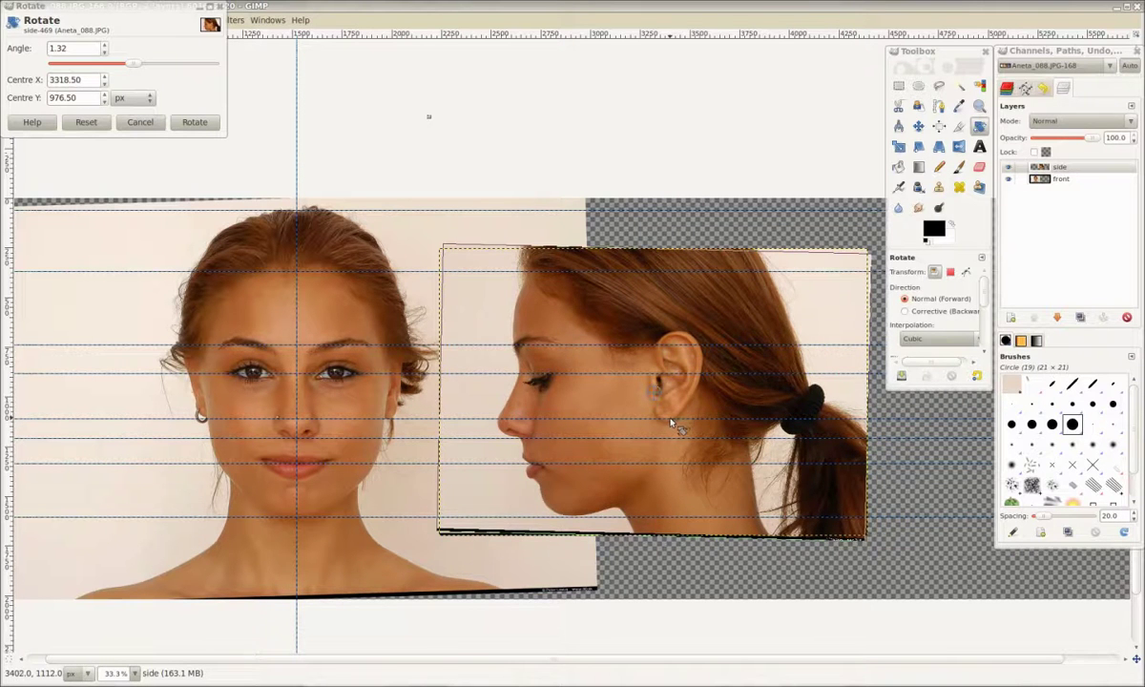
{"action": "left_click", "coordinate": [195, 123]}
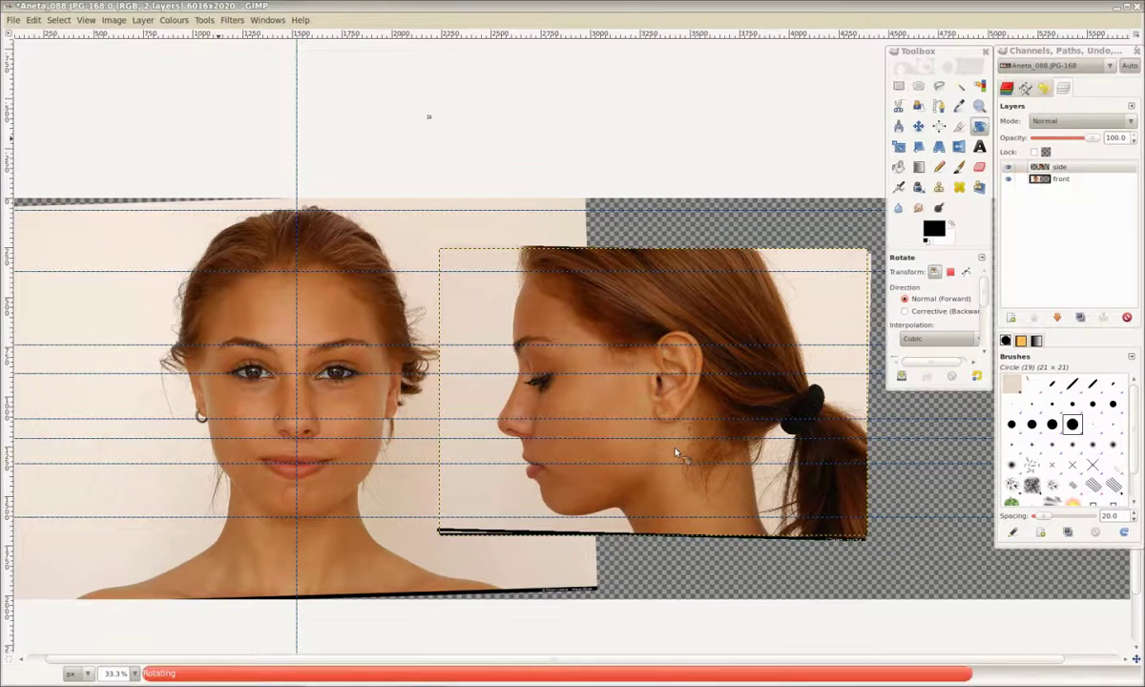
- Move the side layer over the front face and lower its opacity to 67 so both sets of features can be compared
{"action": "scroll", "coordinate": [633, 419], "scroll_direction": "left", "scroll_amount": 1}
{"action": "scroll", "coordinate": [707, 421], "scroll_direction": "up", "scroll_amount": 1}
{"action": "key", "text": "m"}
{"action": "left_click_drag", "start_coordinate": [698, 422], "coordinate": [634, 420]}
{"action": "left_click_drag", "start_coordinate": [1090, 139], "coordinate": [1066, 140]}
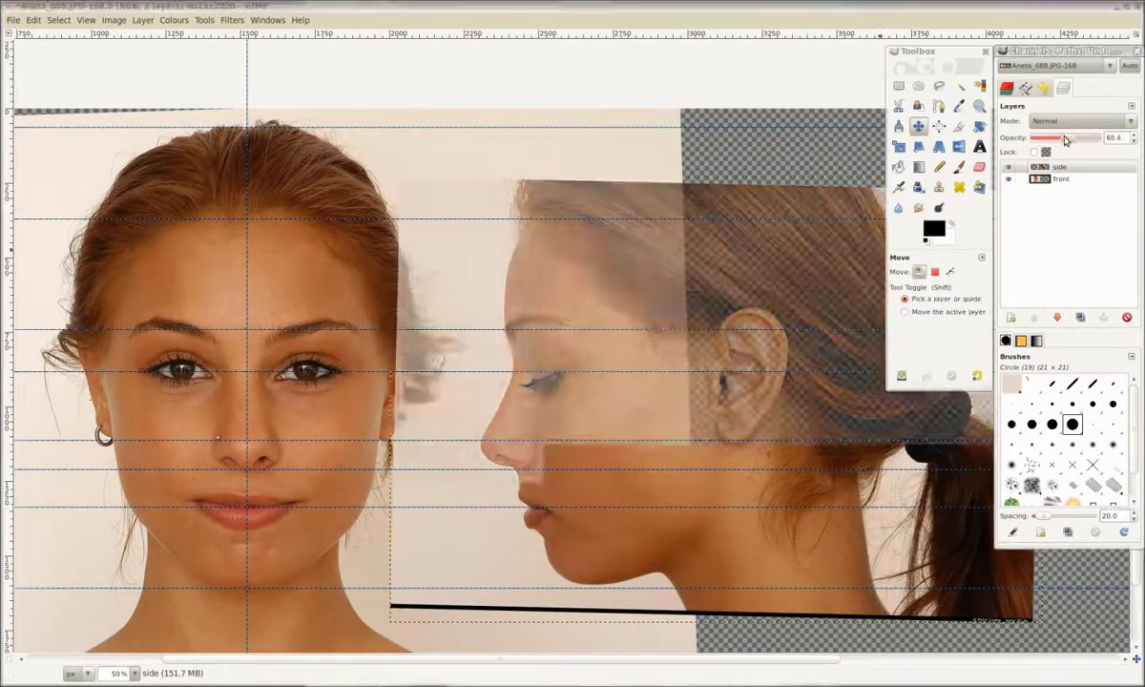
{"action": "left_click_drag", "start_coordinate": [620, 426], "coordinate": [475, 421]}
{"action": "left_click_drag", "start_coordinate": [482, 412], "coordinate": [560, 413]}
{"action": "scroll", "coordinate": [500, 419], "scroll_direction": "up", "scroll_amount": 2}
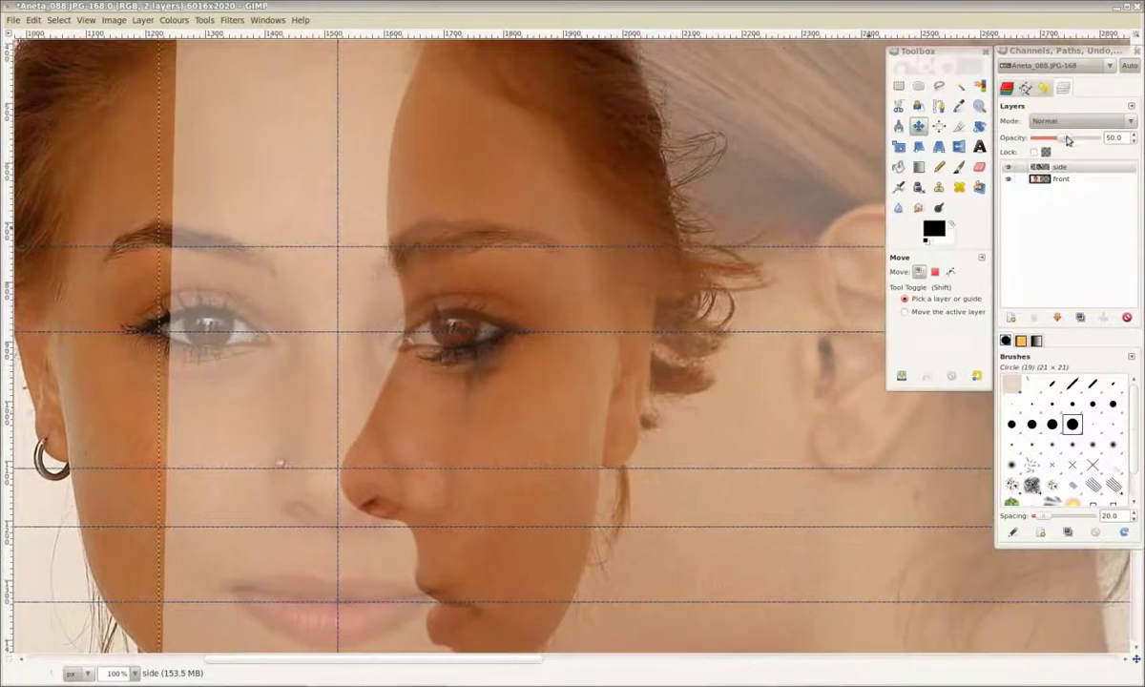
{"action": "left_click_drag", "start_coordinate": [1066, 139], "coordinate": [1079, 143]}
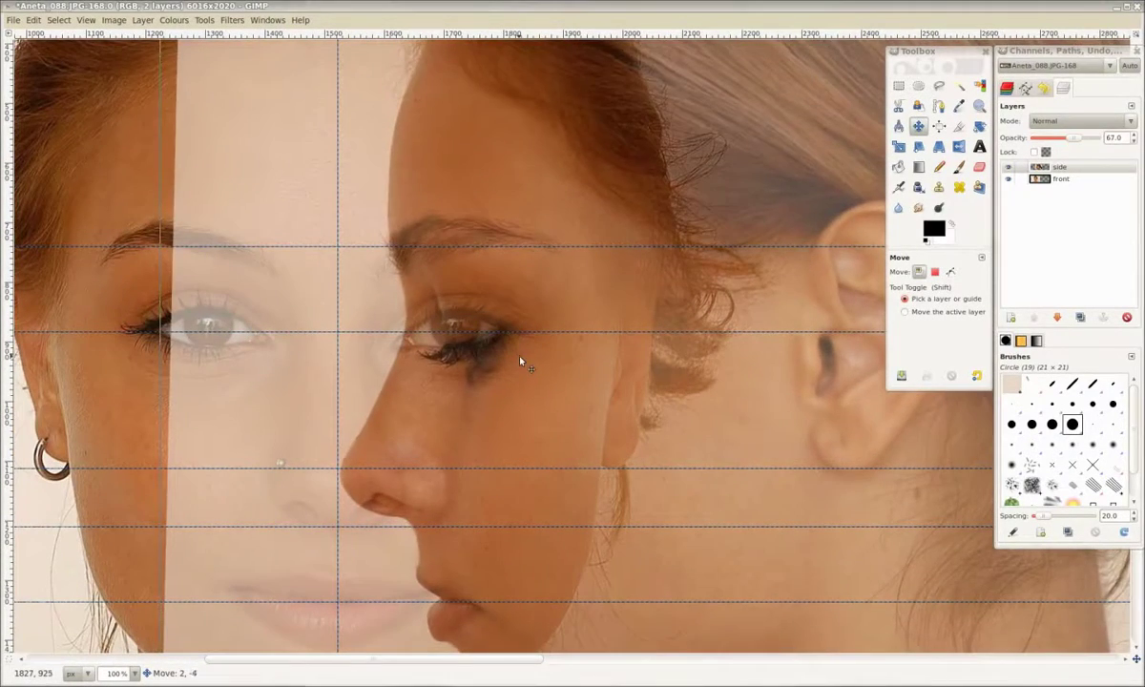
- Reposition the semi-transparent side layer over the front face and make a first fine correction of its rotation and scale
{"action": "scroll", "coordinate": [522, 414], "scroll_direction": "down", "scroll_amount": 1}
{"action": "scroll", "coordinate": [523, 414], "scroll_direction": "left", "scroll_amount": 1}
{"action": "left_click_drag", "start_coordinate": [571, 422], "coordinate": [545, 404]}
{"action": "scroll", "coordinate": [619, 446], "scroll_direction": "down", "scroll_amount": 1}
{"action": "left_click_drag", "start_coordinate": [616, 444], "coordinate": [524, 433]}
{"action": "scroll", "coordinate": [584, 447], "scroll_direction": "down", "scroll_amount": 1}
{"action": "left_click_drag", "start_coordinate": [583, 527], "coordinate": [644, 537]}
{"action": "key", "text": "shift+r"}
{"action": "key", "text": "Return"}
{"action": "key", "text": "shift+t"}
{"action": "key", "text": "Return"}
- Apply another small rotation and rescale to the side layer to match its features to the guides
{"action": "key", "text": "m"}
{"action": "key", "text": "shift+r"}
{"action": "key", "text": "Return"}
{"action": "key", "text": "m"}
{"action": "key", "text": "shift+t"}
{"action": "left_click_drag", "start_coordinate": [706, 512], "coordinate": [716, 519]}
{"action": "key", "text": "Return"}
{"action": "key", "text": "m"}
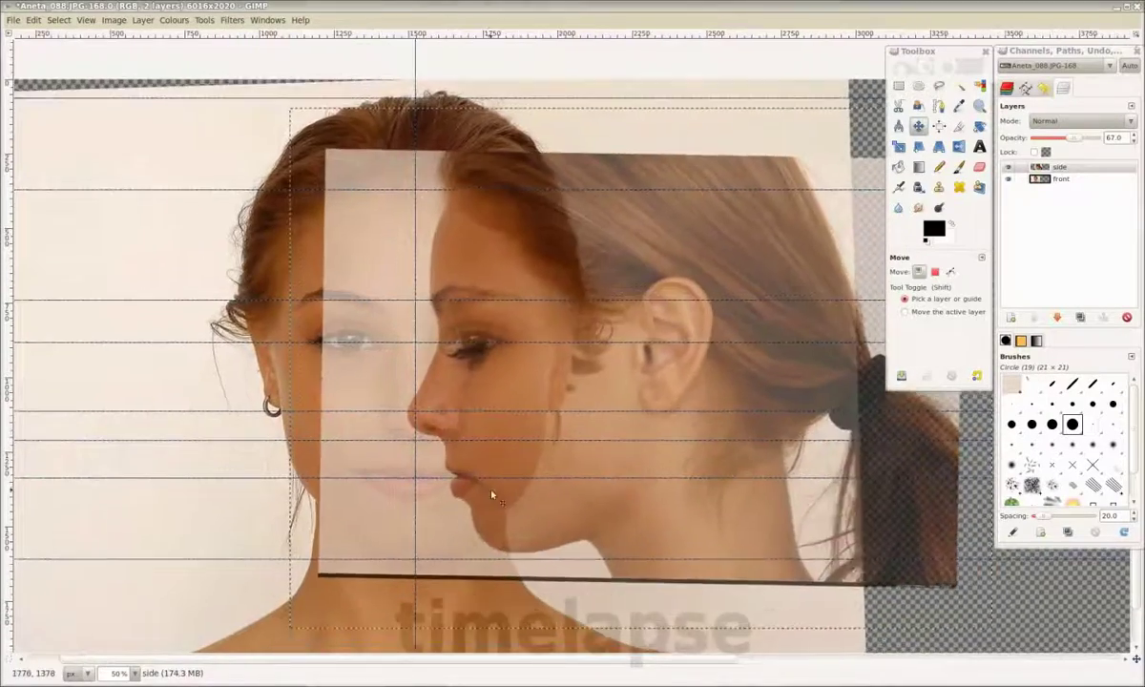
- Fine-tune the side layer's position against the facial guides and restore its opacity to 100
{"action": "scroll", "coordinate": [510, 485], "scroll_direction": "up", "scroll_amount": 2}
{"action": "left_click_drag", "start_coordinate": [583, 493], "coordinate": [551, 546]}
{"action": "left_click_drag", "start_coordinate": [633, 429], "coordinate": [565, 453]}
{"action": "scroll", "coordinate": [619, 425], "scroll_direction": "down", "scroll_amount": 3}
{"action": "left_click_drag", "start_coordinate": [1075, 138], "coordinate": [1107, 141]}
- Hide the side layer and crop the whole image to the front photo's area, 3033 × 2020 px
{"action": "left_click", "coordinate": [1010, 180]}
{"action": "left_click", "coordinate": [1010, 180]}
{"action": "left_click", "coordinate": [1010, 168]}
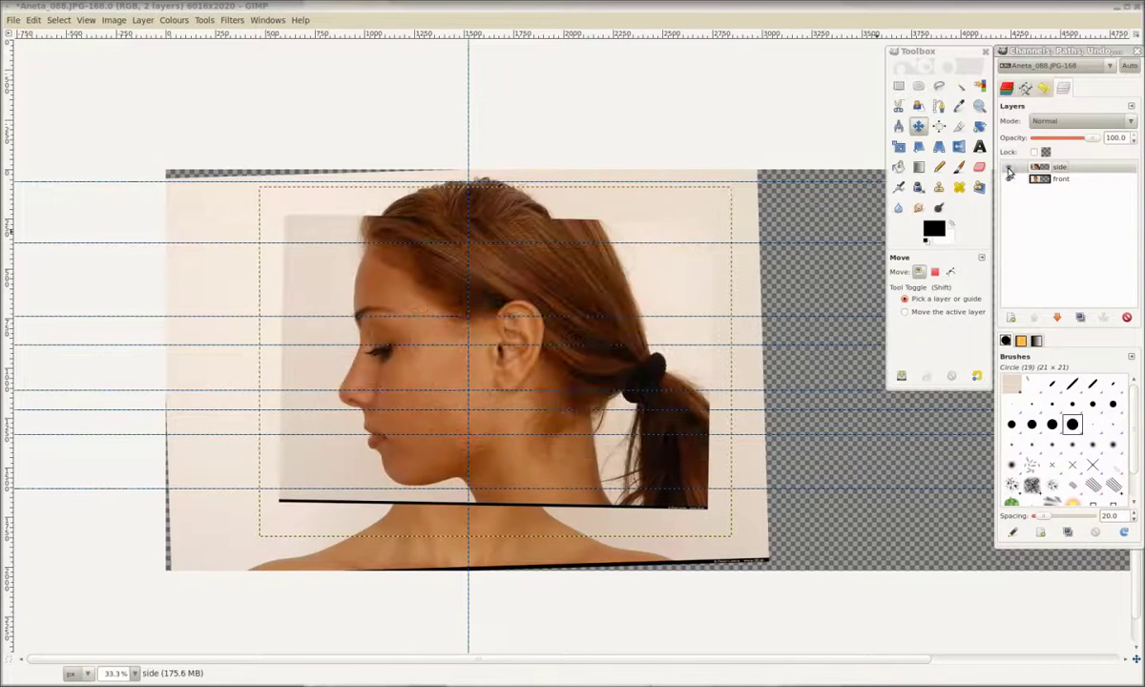
{"action": "left_click", "coordinate": [1009, 169]}
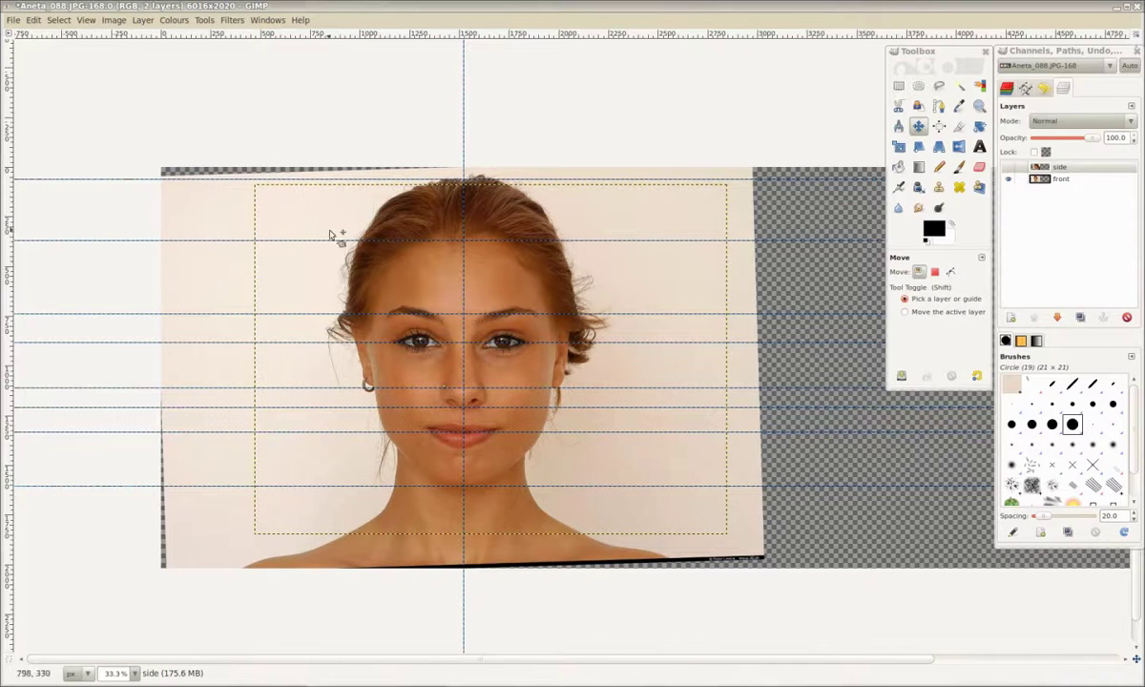
{"action": "left_click", "coordinate": [959, 126]}
{"action": "left_click_drag", "start_coordinate": [150, 153], "coordinate": [762, 624]}
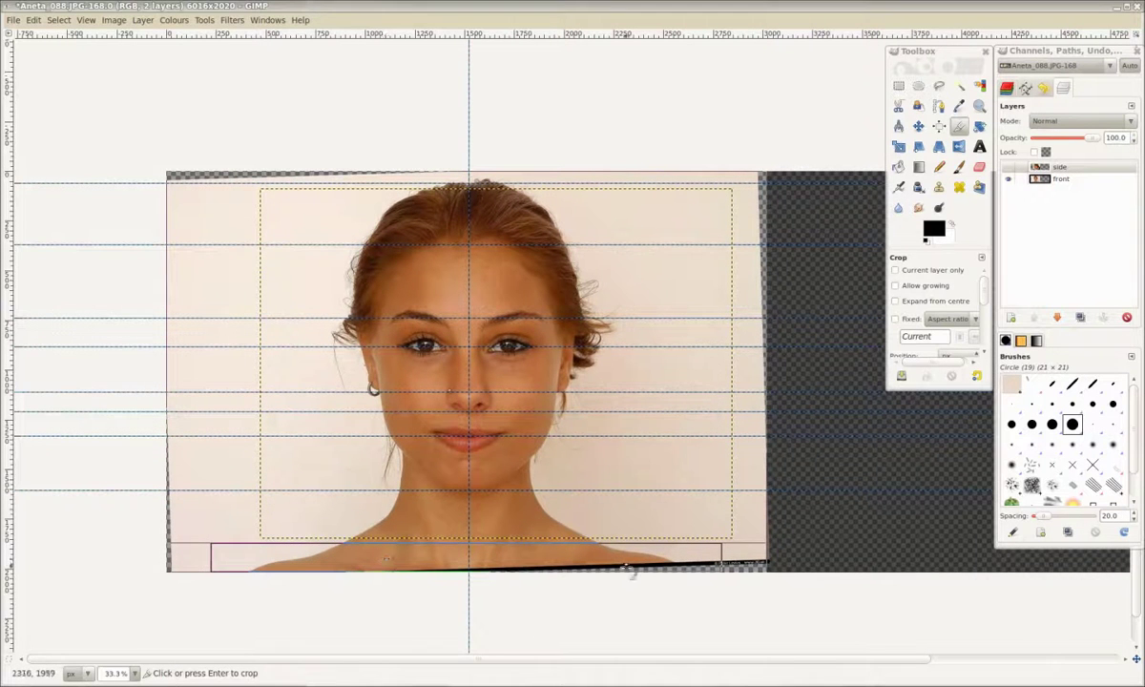
{"action": "left_click_drag", "start_coordinate": [762, 562], "coordinate": [768, 573]}
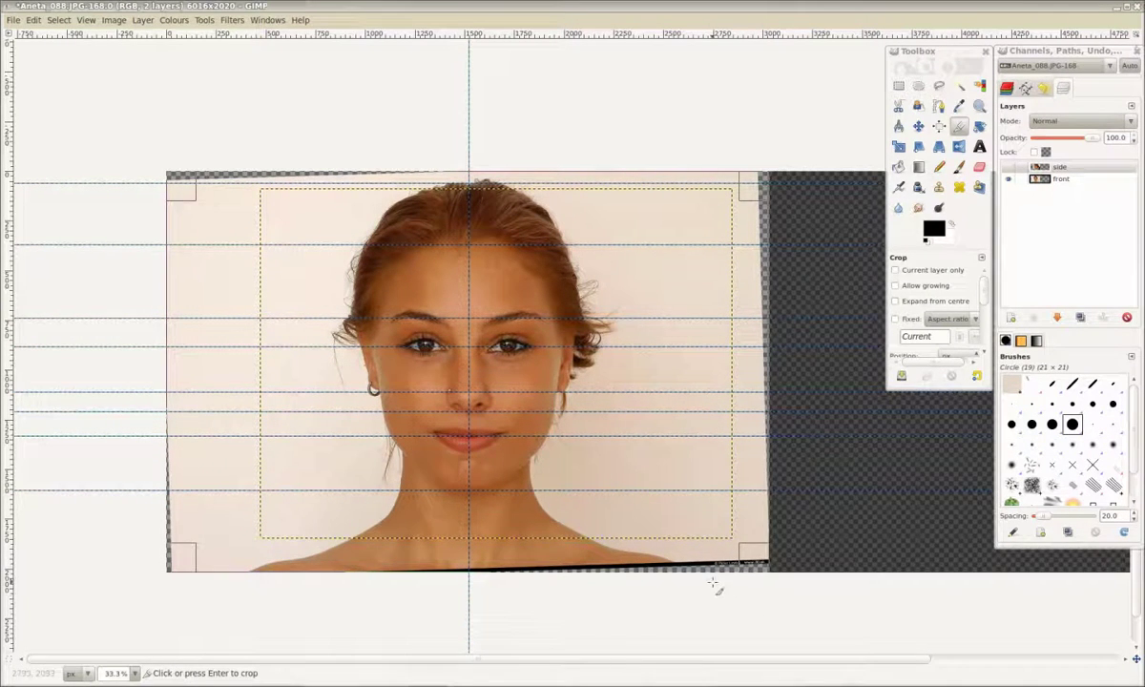
{"action": "key", "text": "Return"}
- Show the side layer and hide the front layer
{"action": "left_click", "coordinate": [1008, 169]}
{"action": "left_click", "coordinate": [1008, 185]}
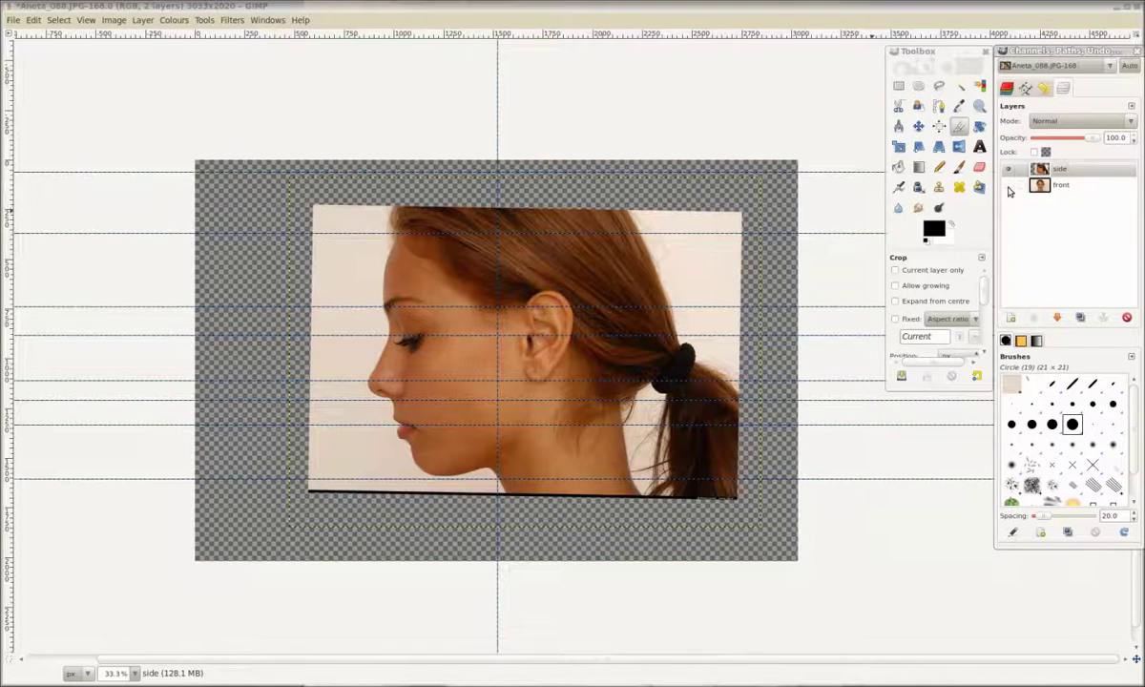
{"action": "left_click_drag", "start_coordinate": [810, 302], "coordinate": [799, 301]}
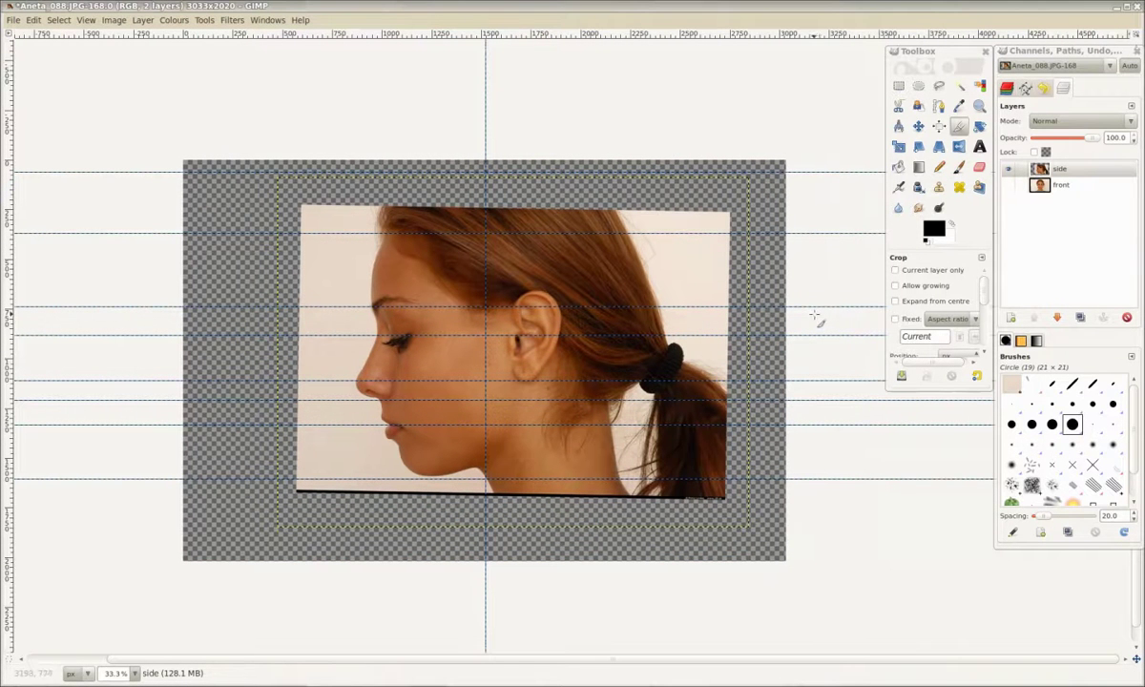
- Save the side view as Aneta_head_side.jpg in the TutorialCharacter/ref_plates folder with JPEG quality 100
{"action": "left_click", "coordinate": [12, 21]}
{"action": "left_click", "coordinate": [47, 145]}
{"action": "double_click", "coordinate": [463, 373]}
{"action": "double_click", "coordinate": [496, 359]}
{"action": "double_click", "coordinate": [467, 363]}
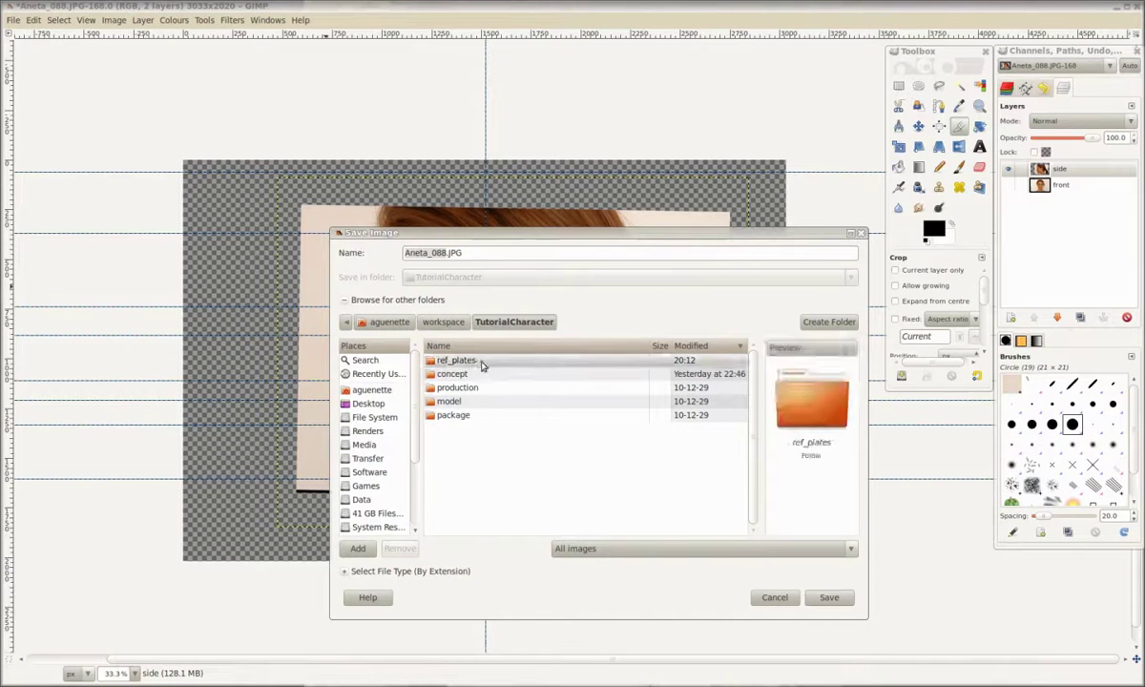
{"action": "left_click", "coordinate": [432, 253]}
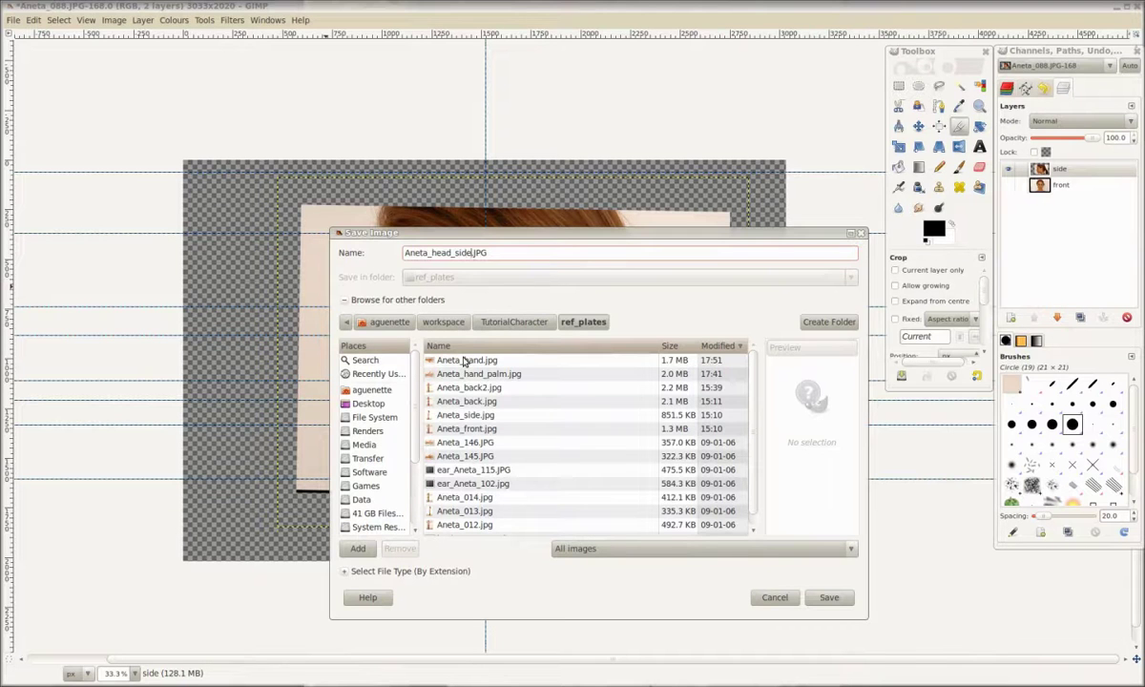
{"action": "left_click", "coordinate": [829, 598]}
{"action": "left_click", "coordinate": [709, 445]}
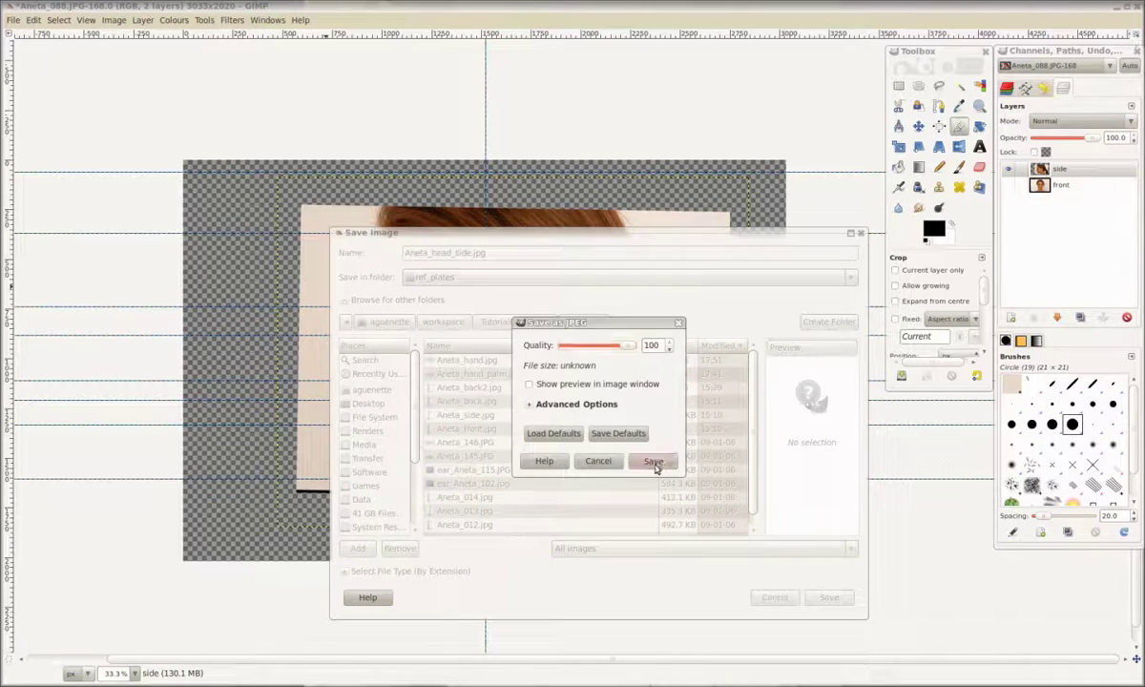
{"action": "left_click", "coordinate": [653, 461]}
- Hide and deselect the side layer, show the front layer instead, and save the image as Aneta_head_front.jpg in ref_plates
{"action": "left_click", "coordinate": [1008, 169]}
{"action": "left_click", "coordinate": [1057, 184]}
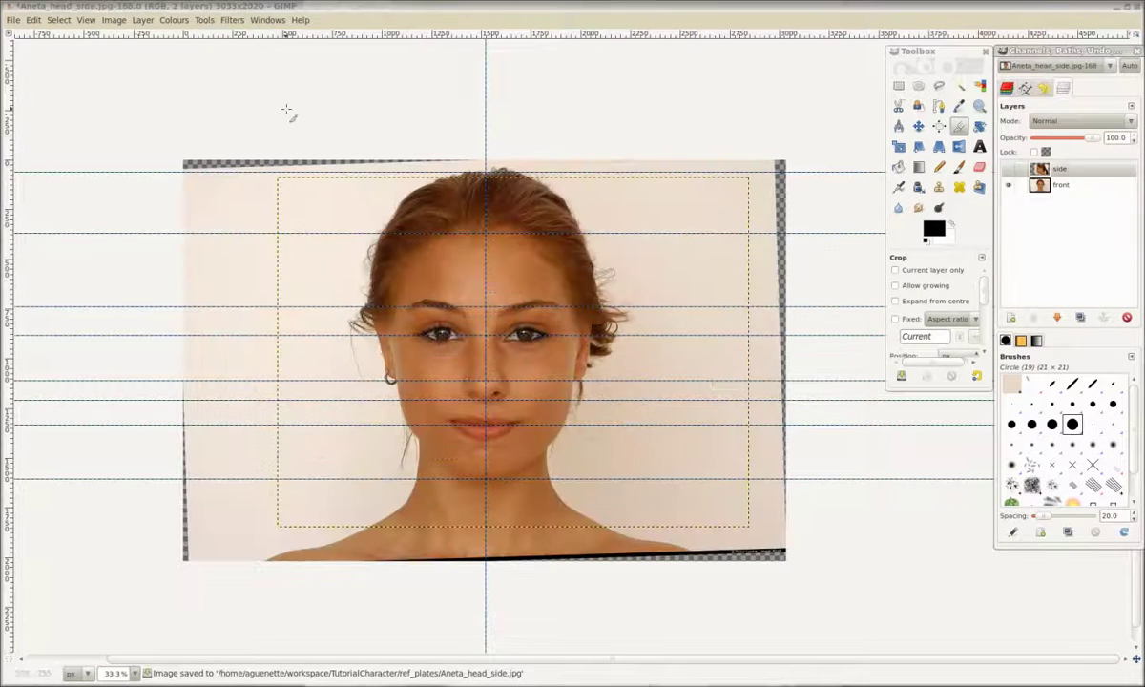
{"action": "left_click", "coordinate": [16, 21]}
{"action": "left_click", "coordinate": [46, 153]}
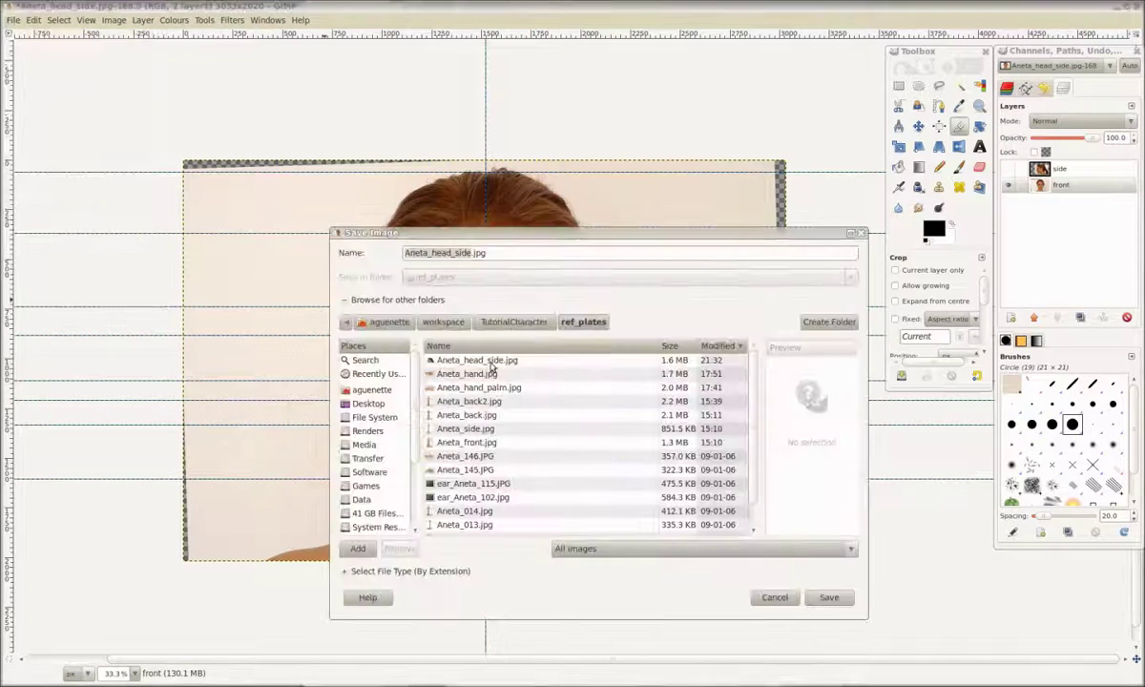
{"action": "key", "text": "BackSpace"}
{"action": "key", "text": "BackSpace"}
{"action": "key", "text": "BackSpace"}
{"action": "key", "text": "BackSpace"}
{"action": "type", "text": "front"}
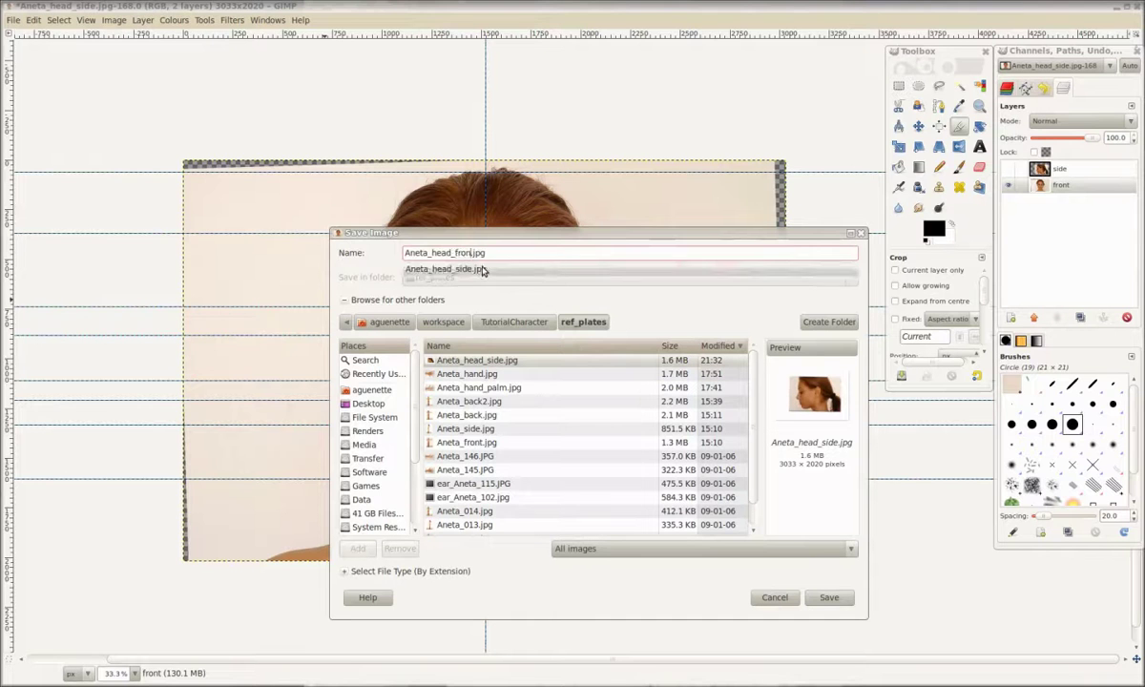
{"action": "left_click", "coordinate": [829, 597]}
{"action": "left_click", "coordinate": [705, 445]}
{"action": "left_click", "coordinate": [654, 462]}
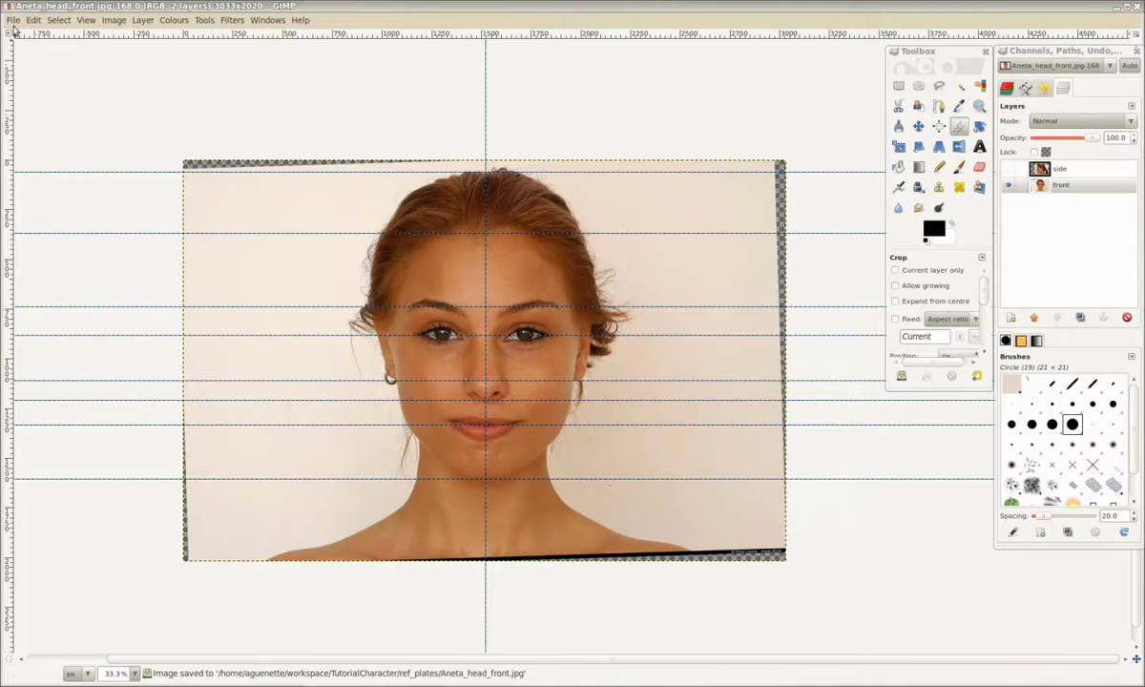
- Reopen the recent files Aneta_head_side.jpg and Aneta_head_front.jpg and arrange their windows for comparison
{"action": "left_click", "coordinate": [15, 21]}
{"action": "mouse_move", "coordinate": [57, 118]}
{"action": "left_click", "coordinate": [206, 133]}
{"action": "left_click", "coordinate": [17, 21]}
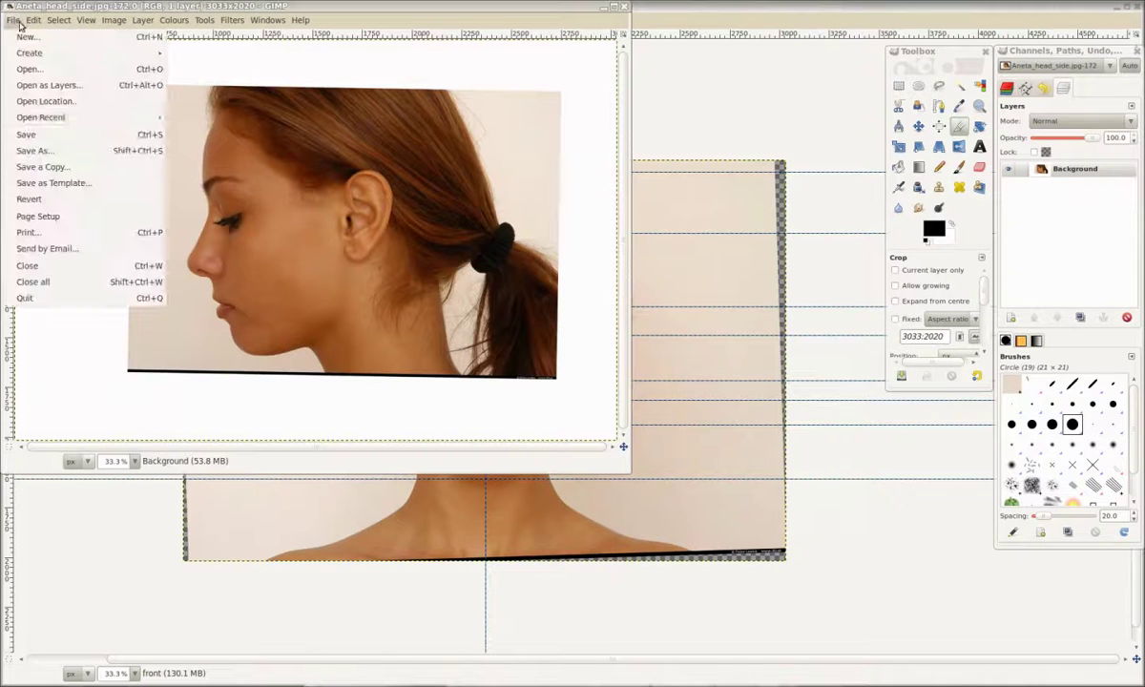
{"action": "left_click", "coordinate": [221, 133]}
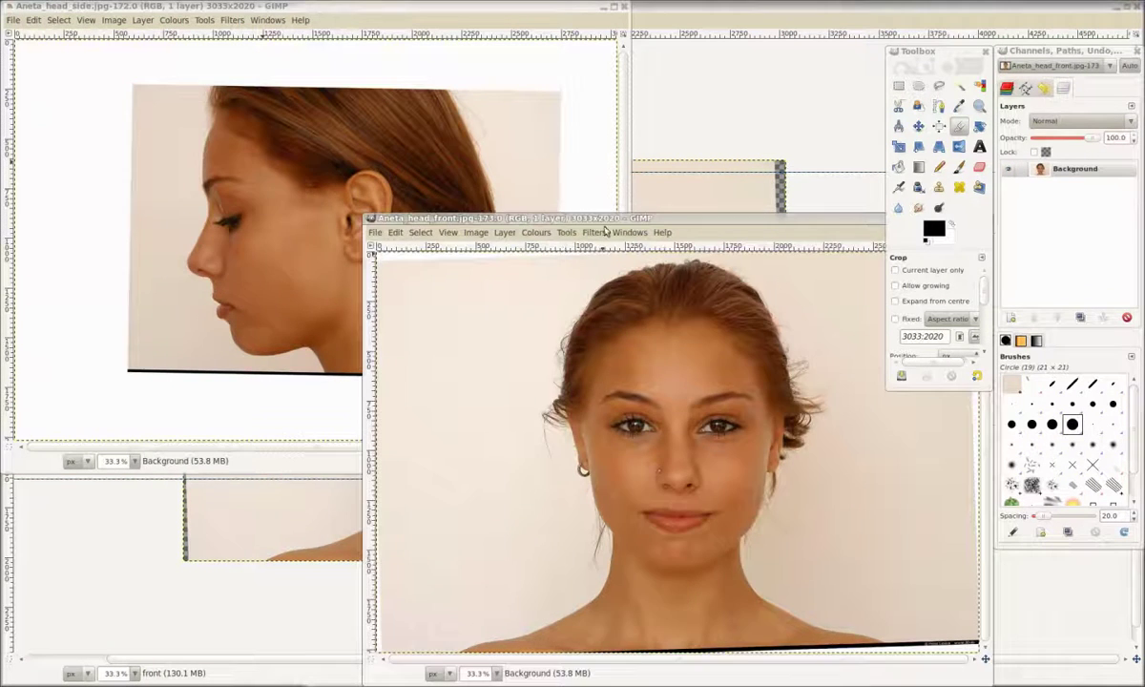
{"action": "left_click_drag", "start_coordinate": [607, 222], "coordinate": [268, 130]}
{"action": "left_click_drag", "start_coordinate": [385, 8], "coordinate": [955, 139]}
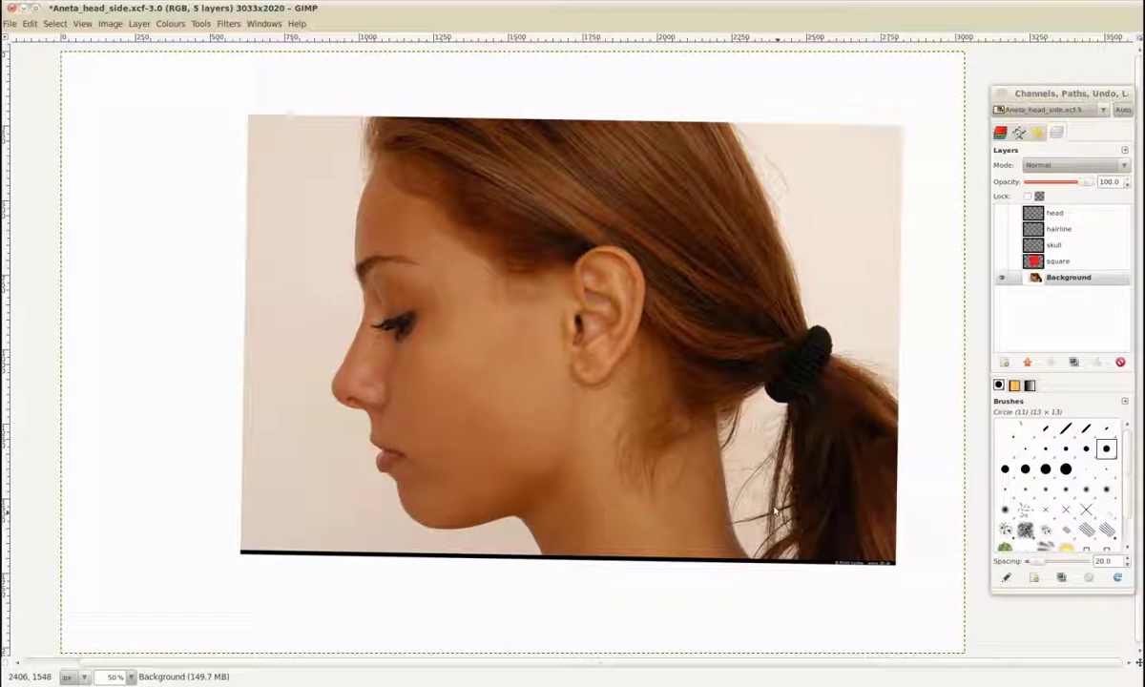
- Show the square, skull, hairline and head layers over the side photo in Aneta_head_side.xcf
{"action": "left_click_drag", "start_coordinate": [645, 294], "coordinate": [634, 317]}
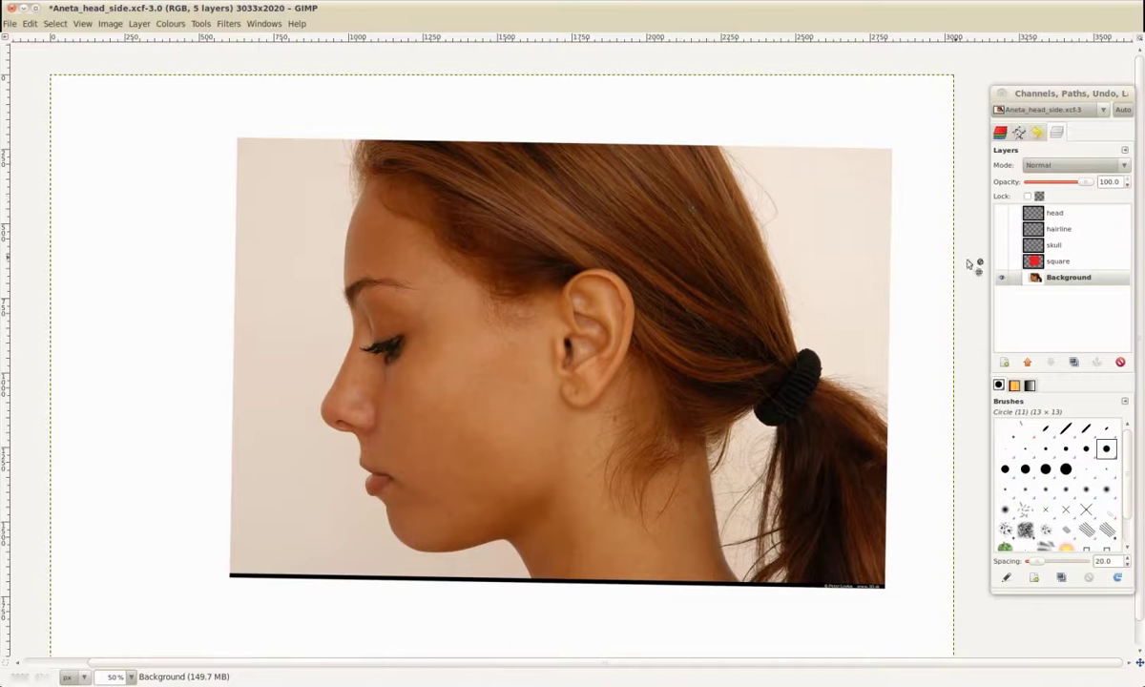
{"action": "left_click", "coordinate": [1036, 262]}
{"action": "left_click", "coordinate": [1003, 261]}
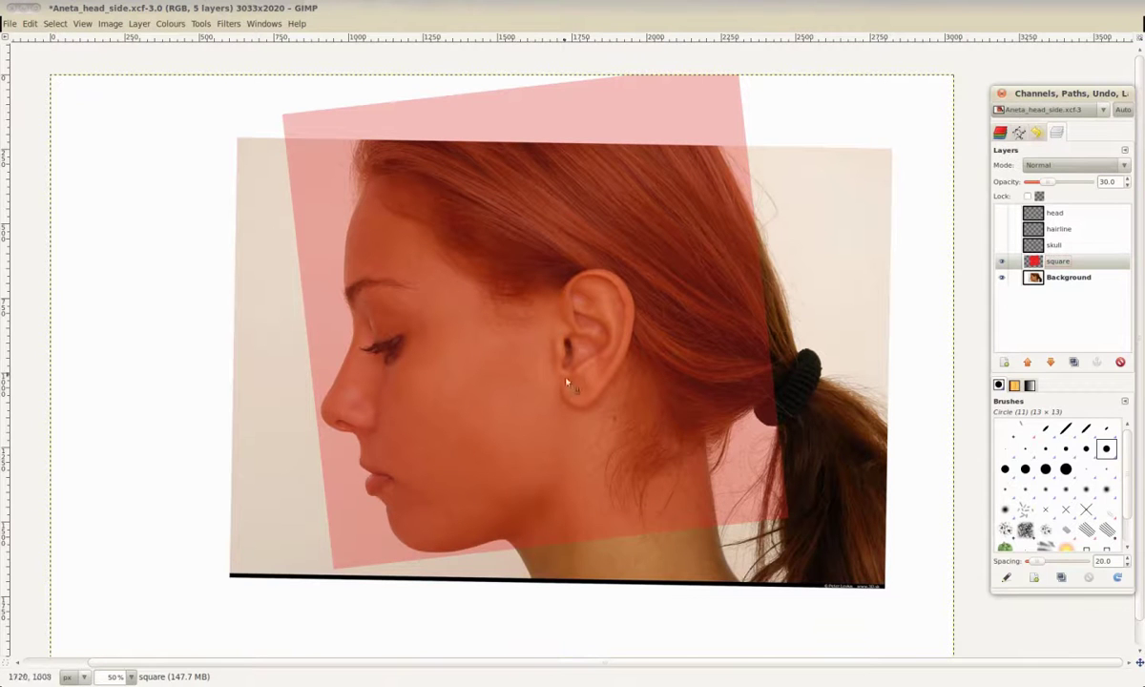
{"action": "left_click", "coordinate": [1050, 250]}
{"action": "left_click", "coordinate": [1001, 246]}
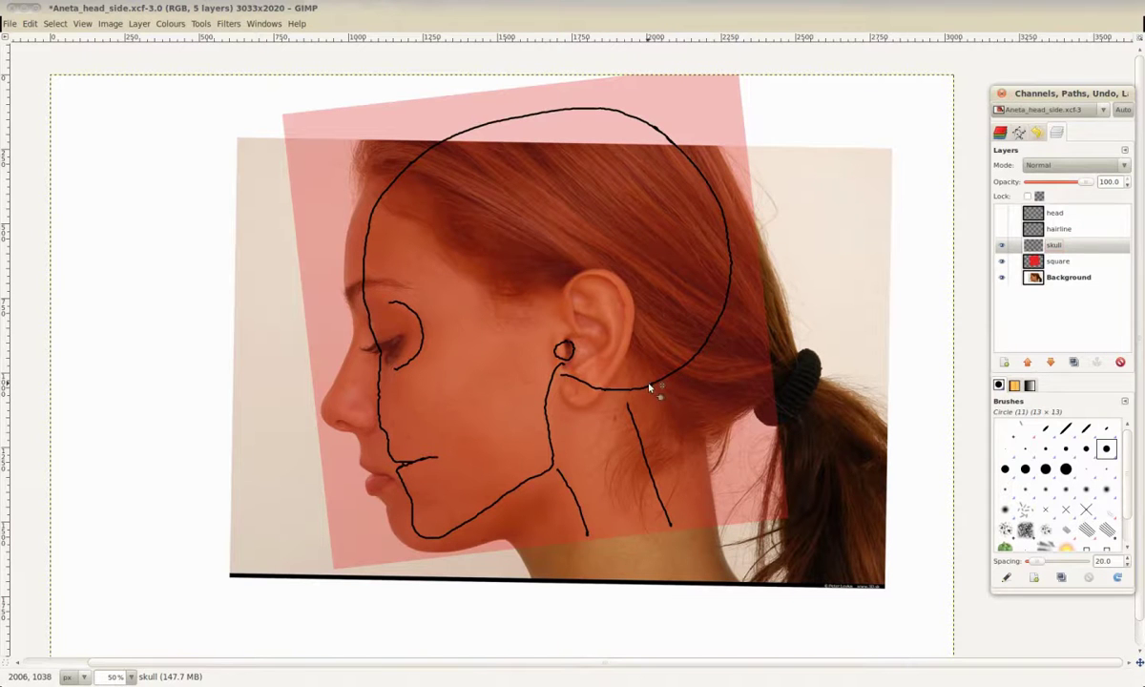
{"action": "left_click", "coordinate": [1031, 233]}
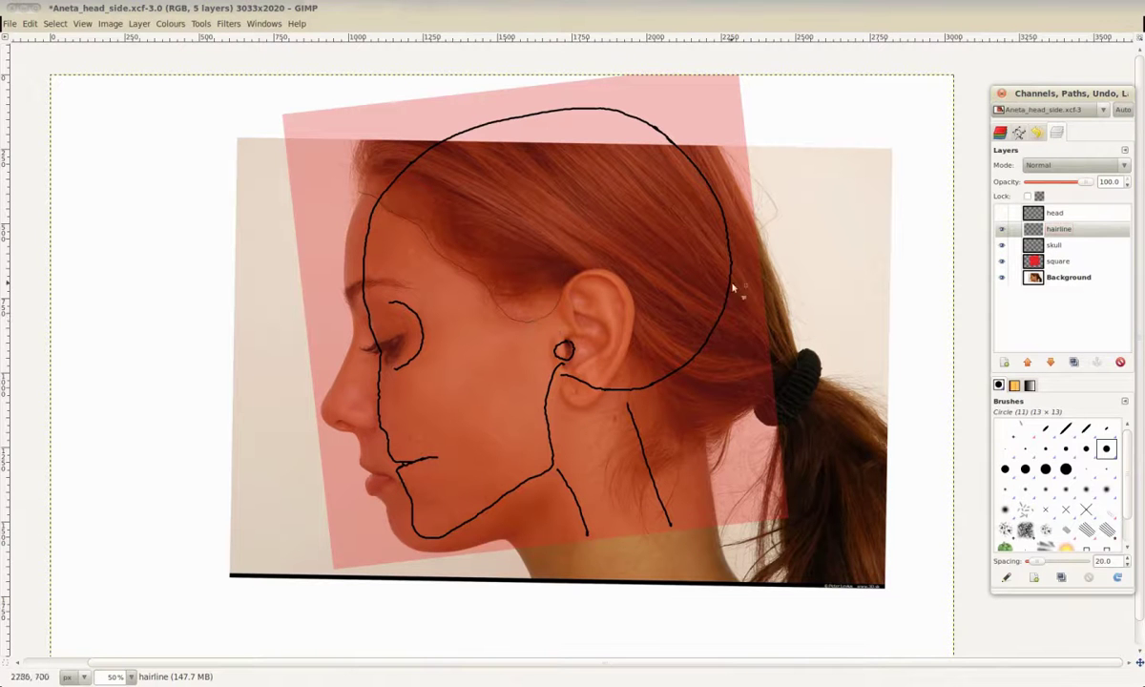
{"action": "left_click", "coordinate": [1050, 213]}
{"action": "left_click", "coordinate": [1001, 213]}
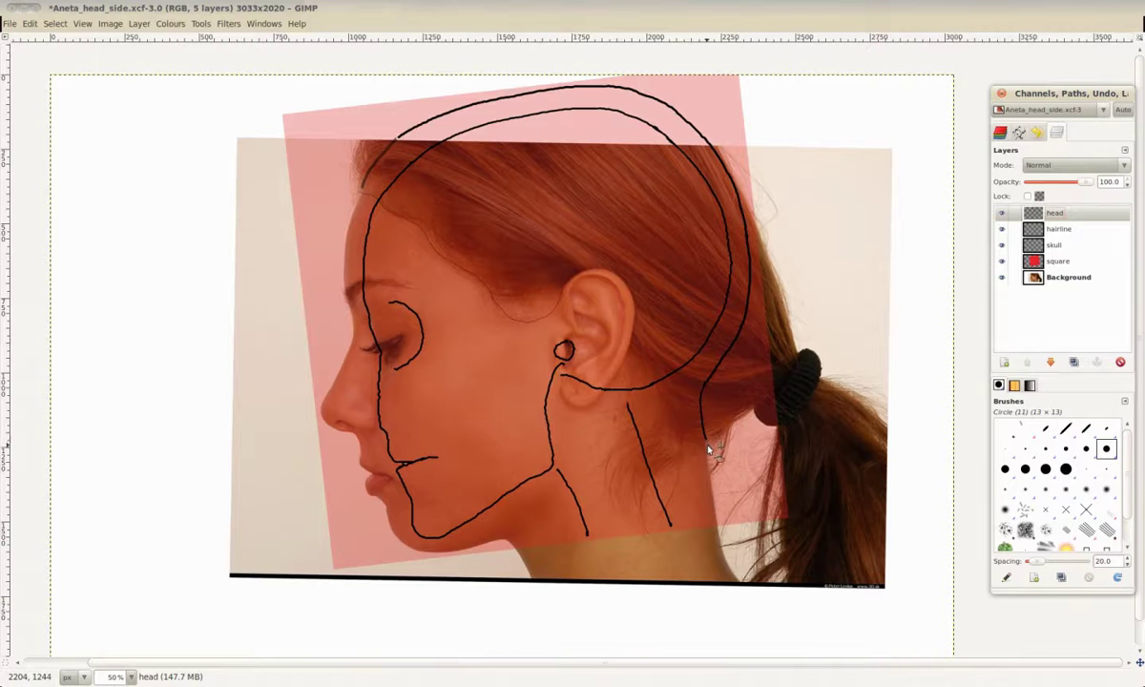
- Set the skull layer's opacity to 11 and hide the square and skull layers
{"action": "left_click", "coordinate": [1053, 246]}
{"action": "left_click_drag", "start_coordinate": [1055, 184], "coordinate": [1035, 191]}
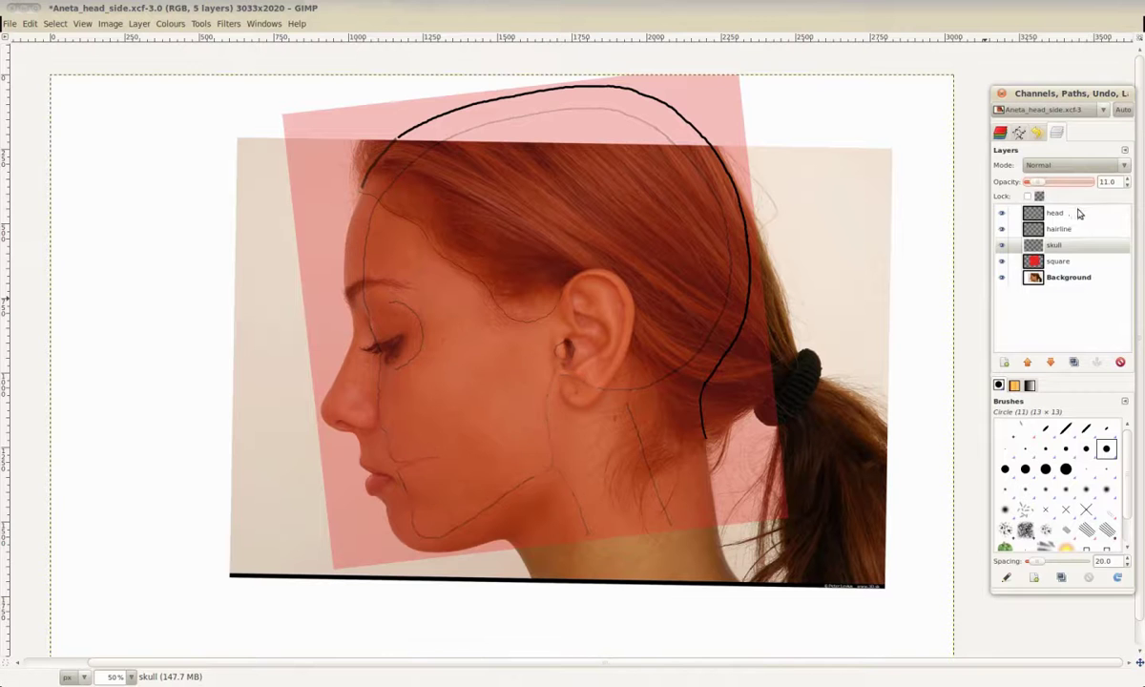
{"action": "left_click", "coordinate": [1001, 261]}
{"action": "left_click", "coordinate": [1002, 245]}
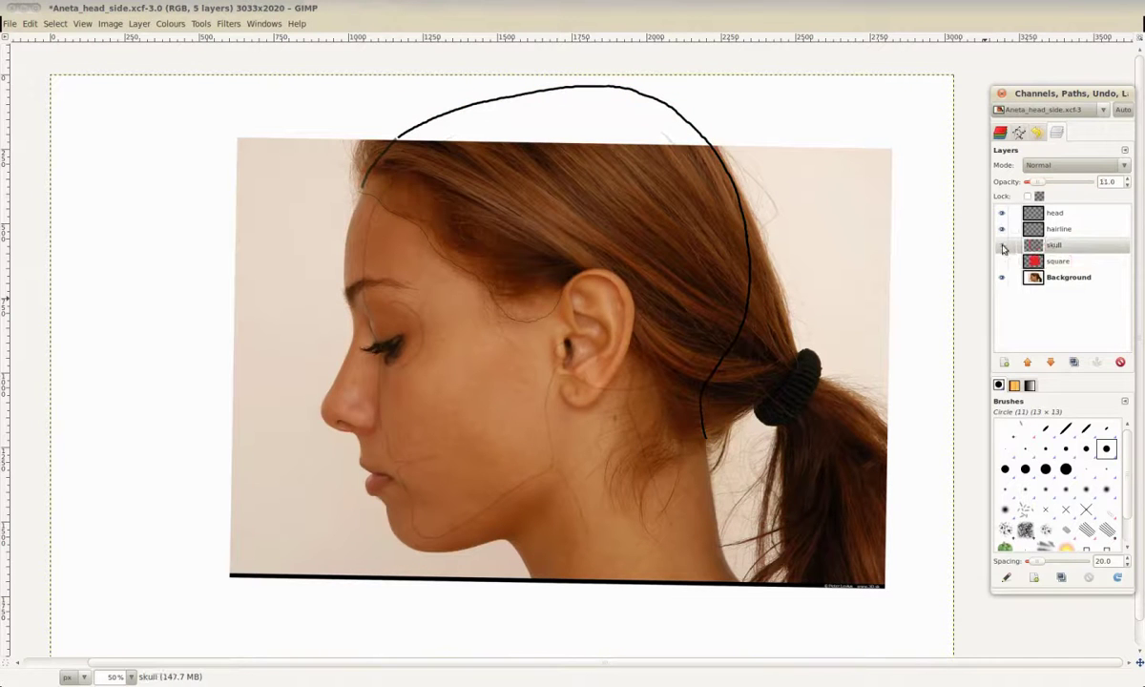
- Flatten the image with its head and hairline outlines and save it as Aneta_head_side2.jpg in ref_plates
{"action": "left_click", "coordinate": [1058, 278]}
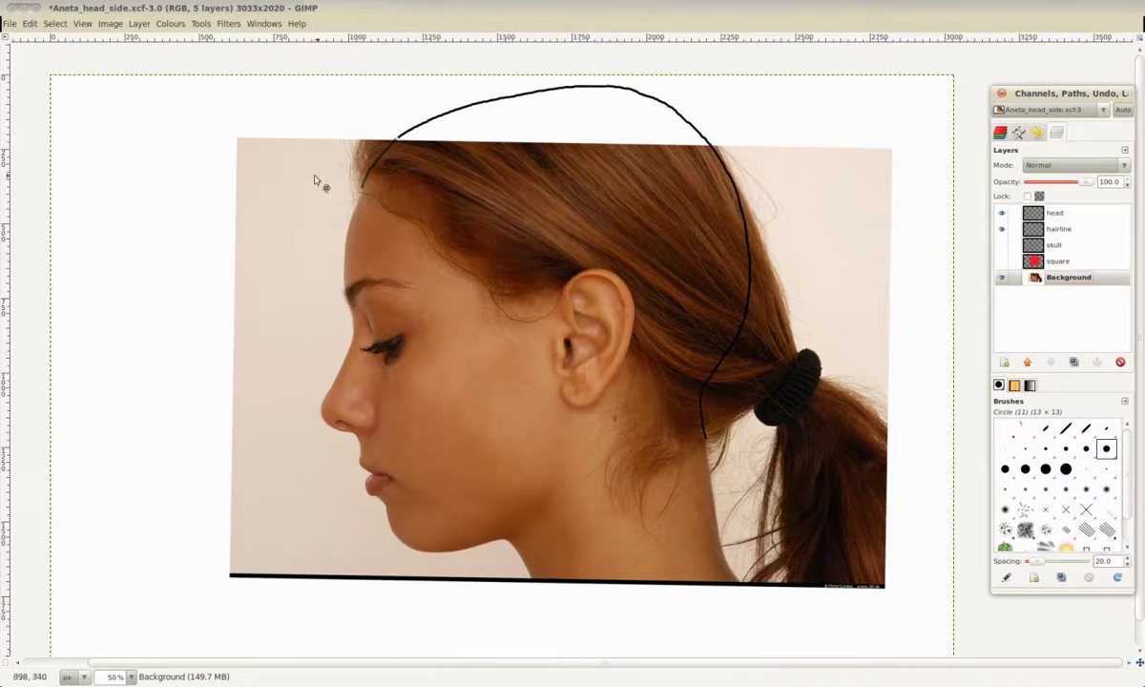
{"action": "left_click", "coordinate": [109, 24]}
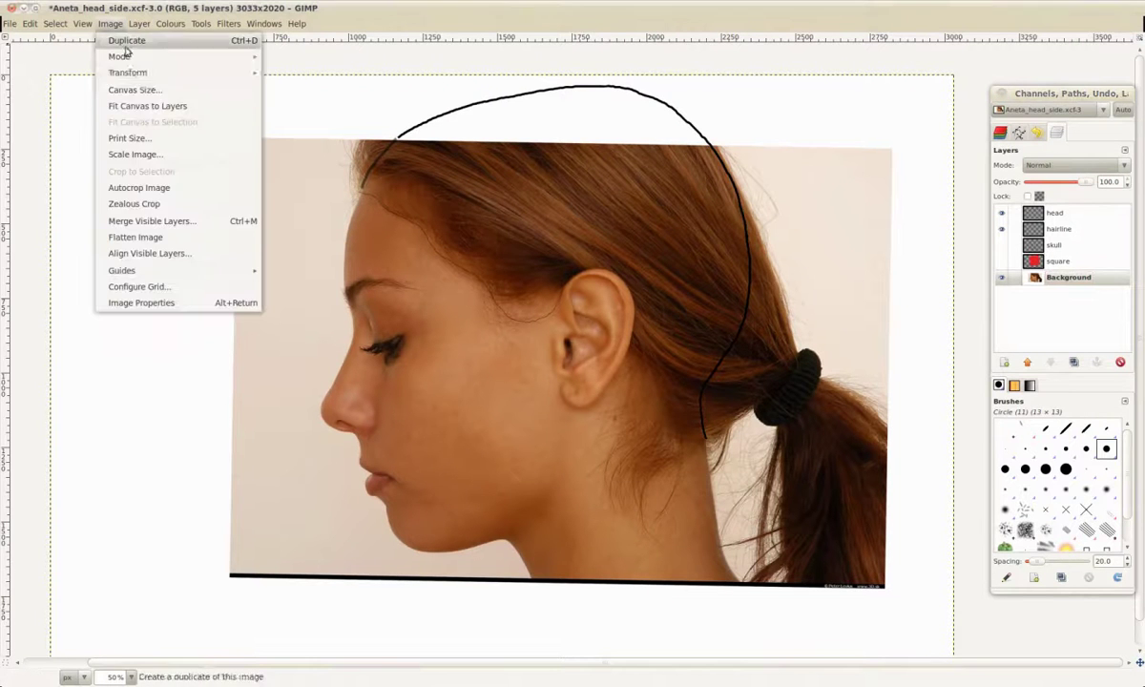
{"action": "left_click", "coordinate": [185, 243]}
{"action": "left_click", "coordinate": [9, 24]}
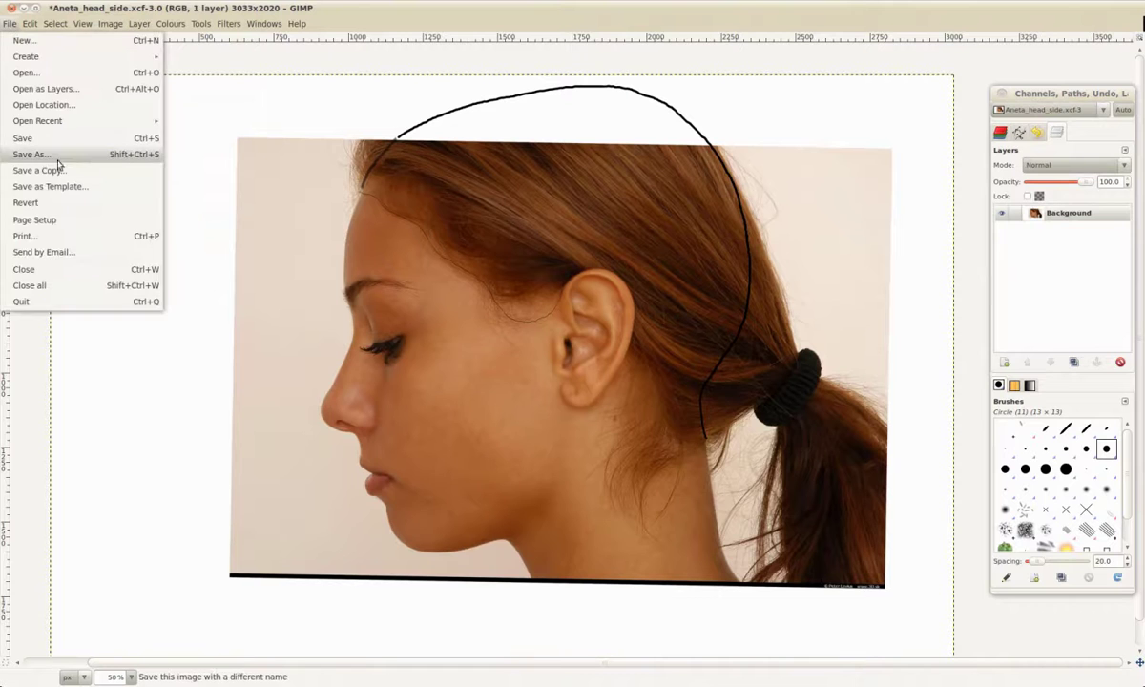
{"action": "left_click", "coordinate": [120, 158]}
{"action": "left_click", "coordinate": [476, 256]}
{"action": "type", "text": "2.jpg"}
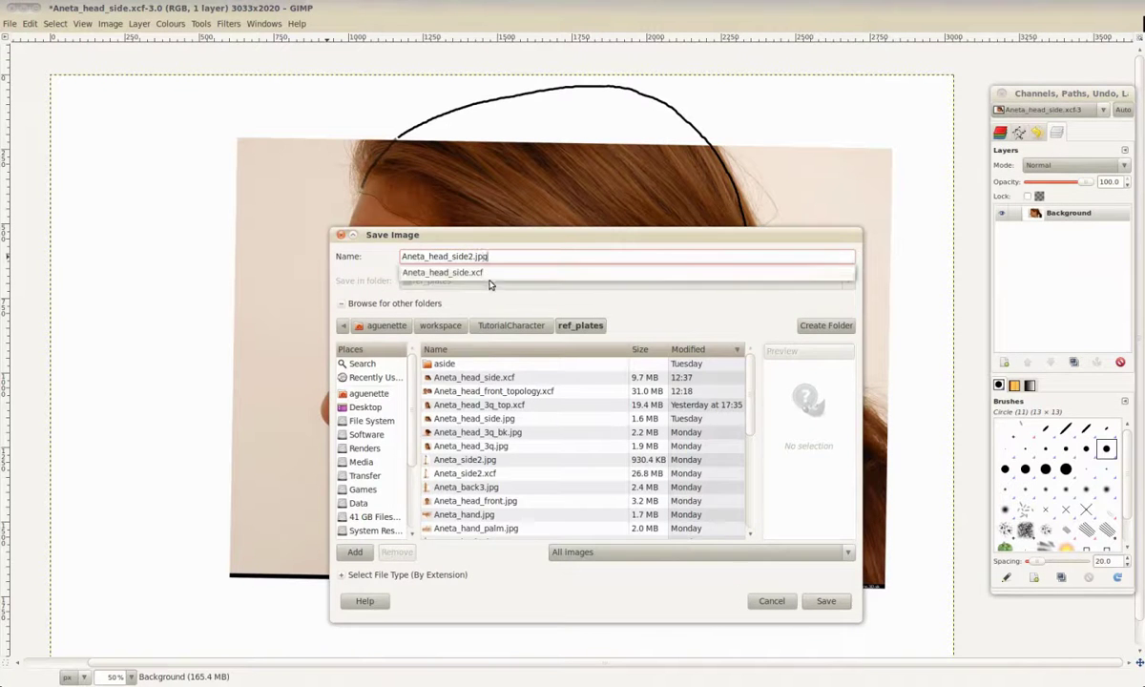
{"action": "left_click", "coordinate": [823, 601]}
{"action": "left_click", "coordinate": [650, 468]}
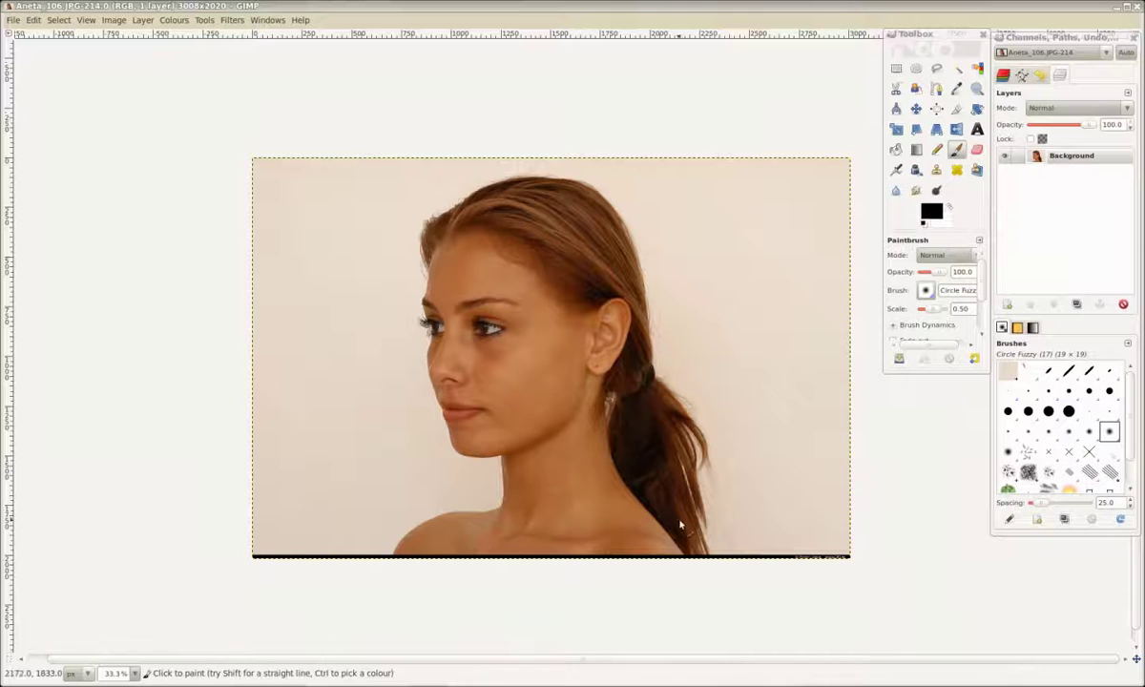
- Try to trace the far side of the face in the three-quarter photo with a thin black Paintbrush line
{"action": "scroll", "coordinate": [544, 468], "scroll_direction": "up", "scroll_amount": 1}
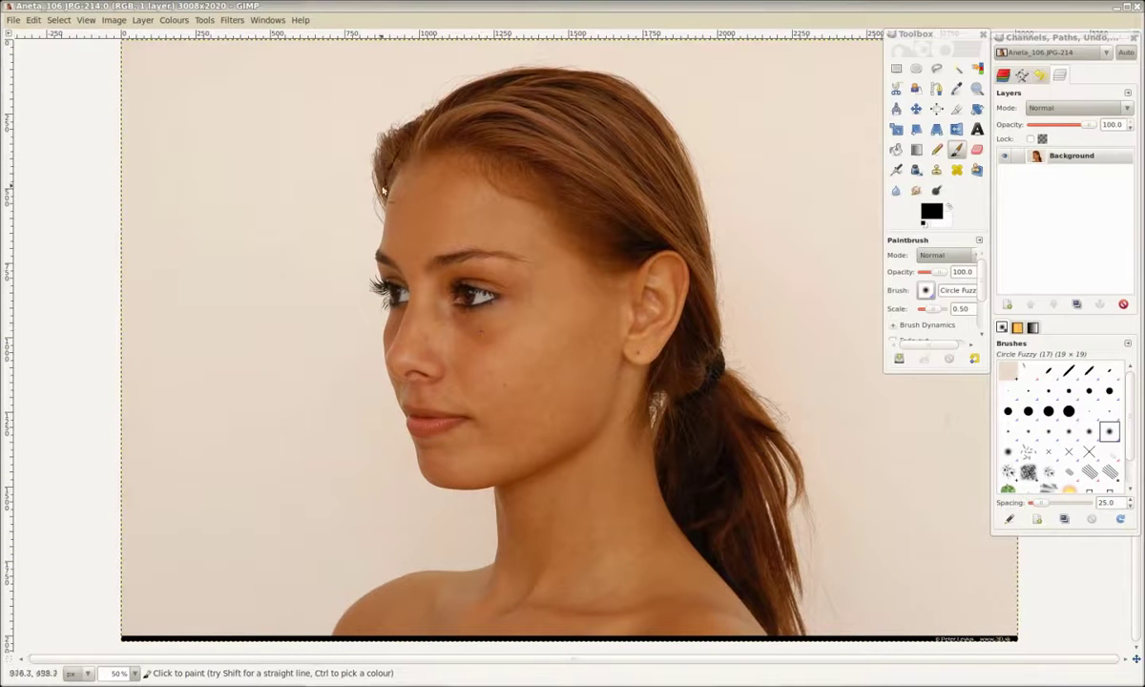
{"action": "left_click_drag", "start_coordinate": [377, 307], "coordinate": [386, 405]}
{"action": "left_click_drag", "start_coordinate": [407, 471], "coordinate": [437, 498]}
{"action": "left_click_drag", "start_coordinate": [410, 252], "coordinate": [415, 239]}
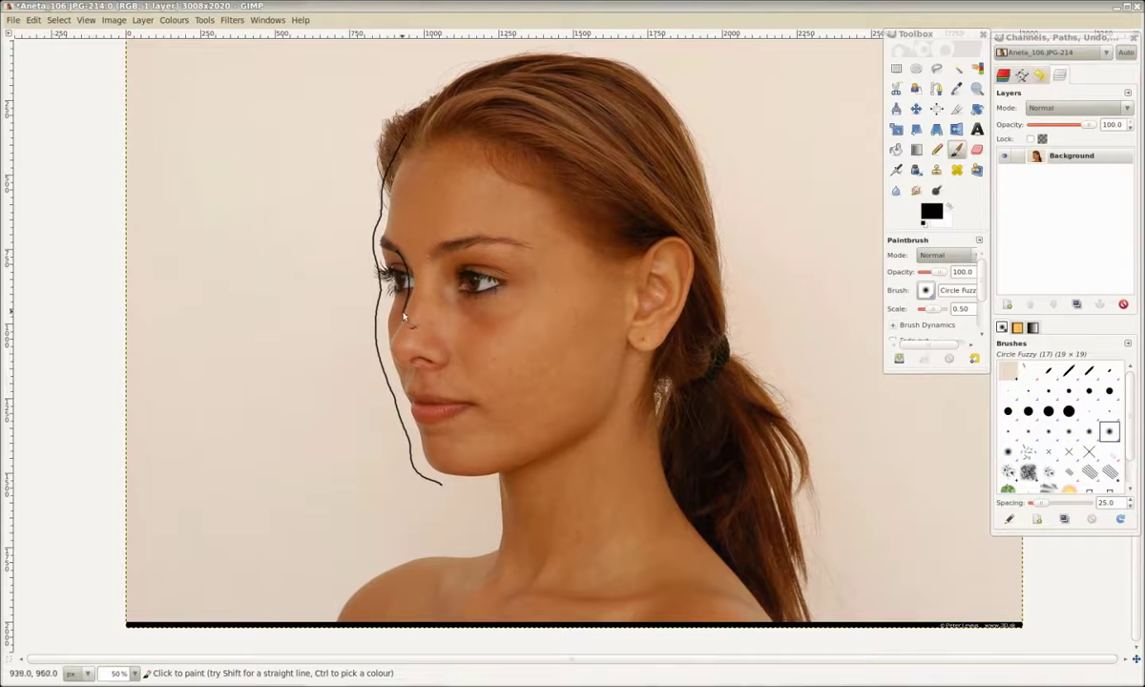
{"action": "key", "text": "ctrl+z"}
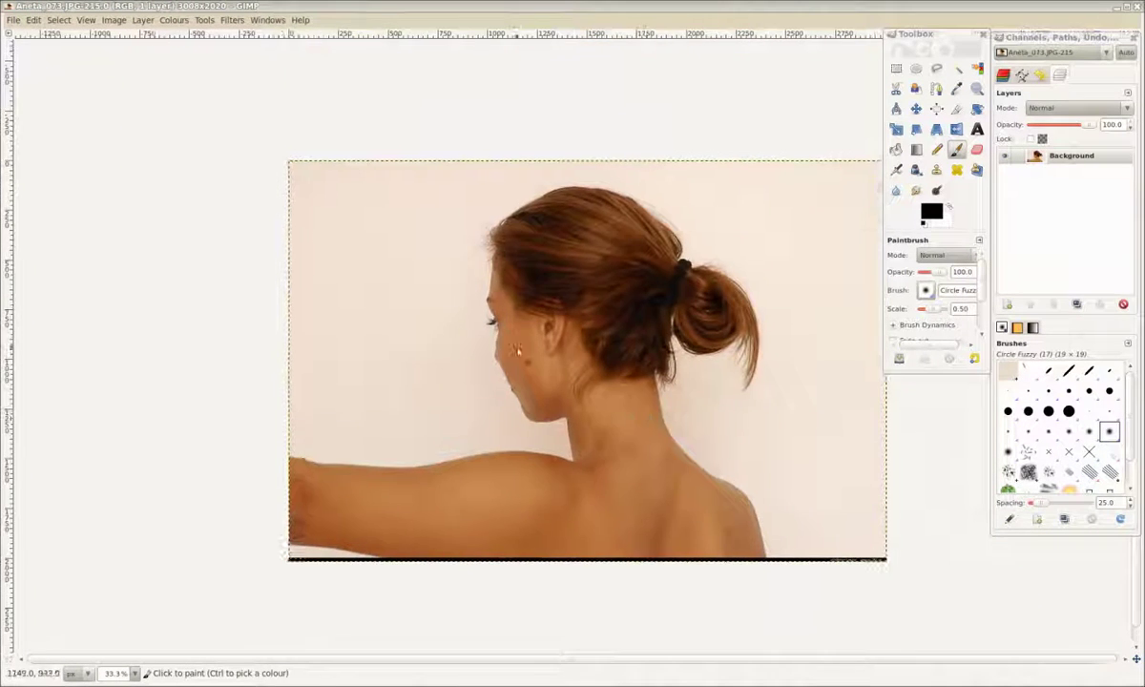
- Try to trace the cheek and jaw outline in the rear three-quarter photo with the black Paintbrush
{"action": "scroll", "coordinate": [415, 191], "scroll_direction": "up", "scroll_amount": 1}
{"action": "left_click_drag", "start_coordinate": [406, 272], "coordinate": [437, 428]}
{"action": "left_click_drag", "start_coordinate": [482, 516], "coordinate": [497, 513]}
{"action": "scroll", "coordinate": [534, 429], "scroll_direction": "down", "scroll_amount": 2}
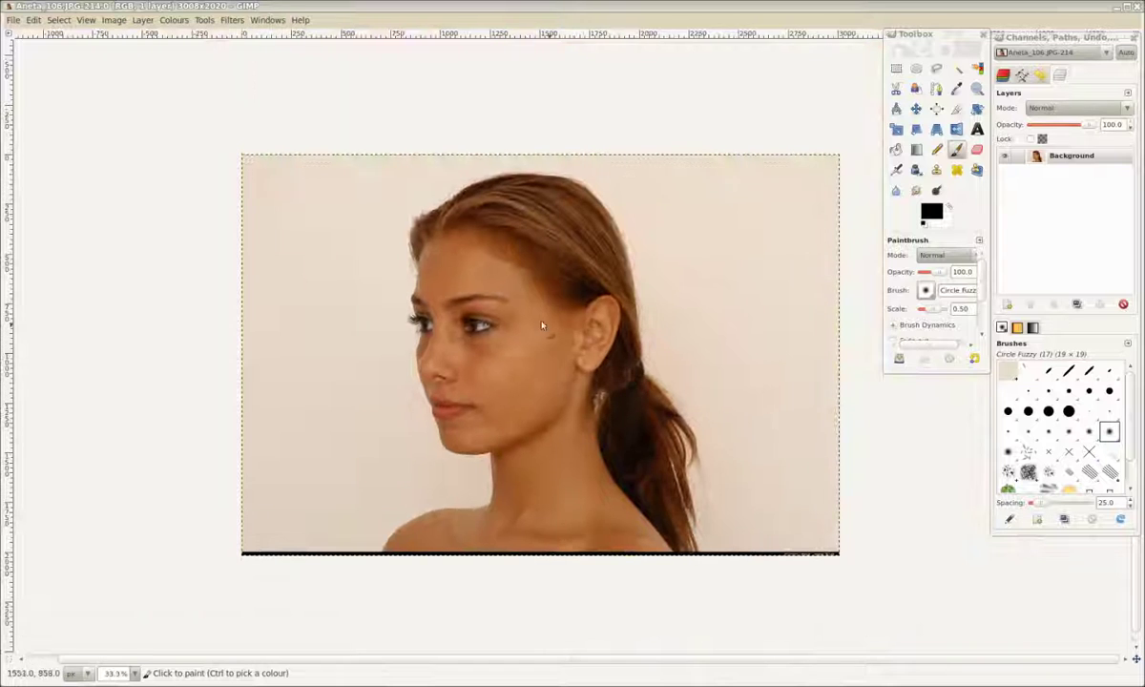
- Open Aneta_head_front.jpg from ref_plates and maximise its window
{"action": "left_click", "coordinate": [14, 19]}
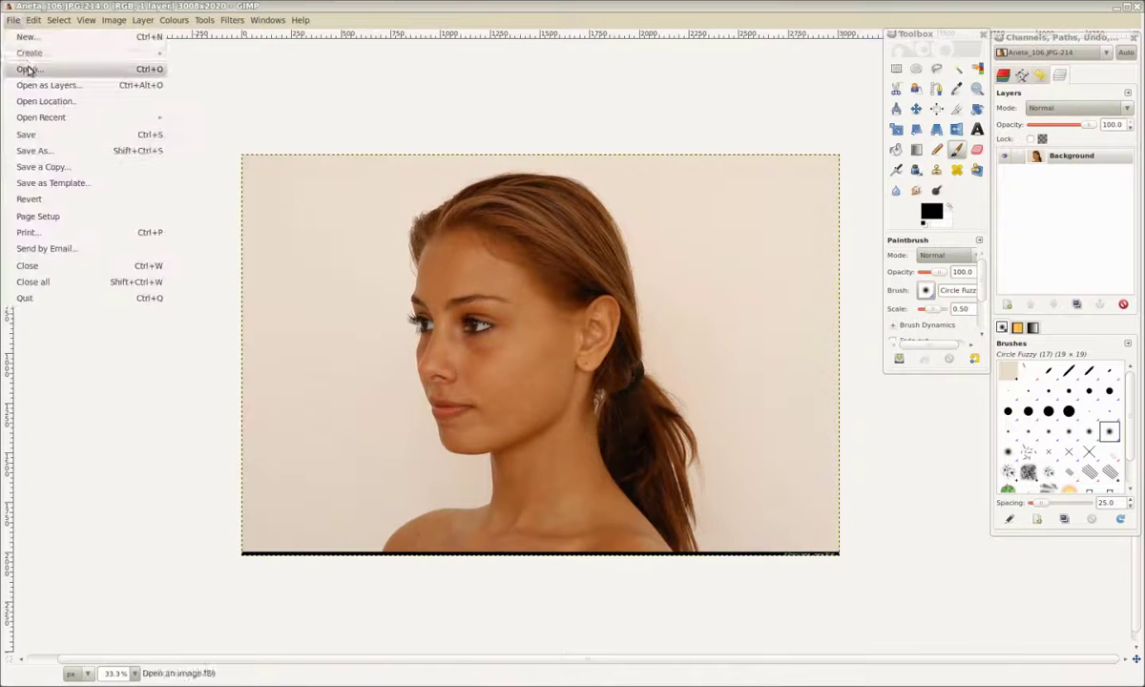
{"action": "left_click", "coordinate": [29, 65]}
{"action": "double_click", "coordinate": [327, 256]}
{"action": "double_click", "coordinate": [325, 241]}
{"action": "double_click", "coordinate": [323, 241]}
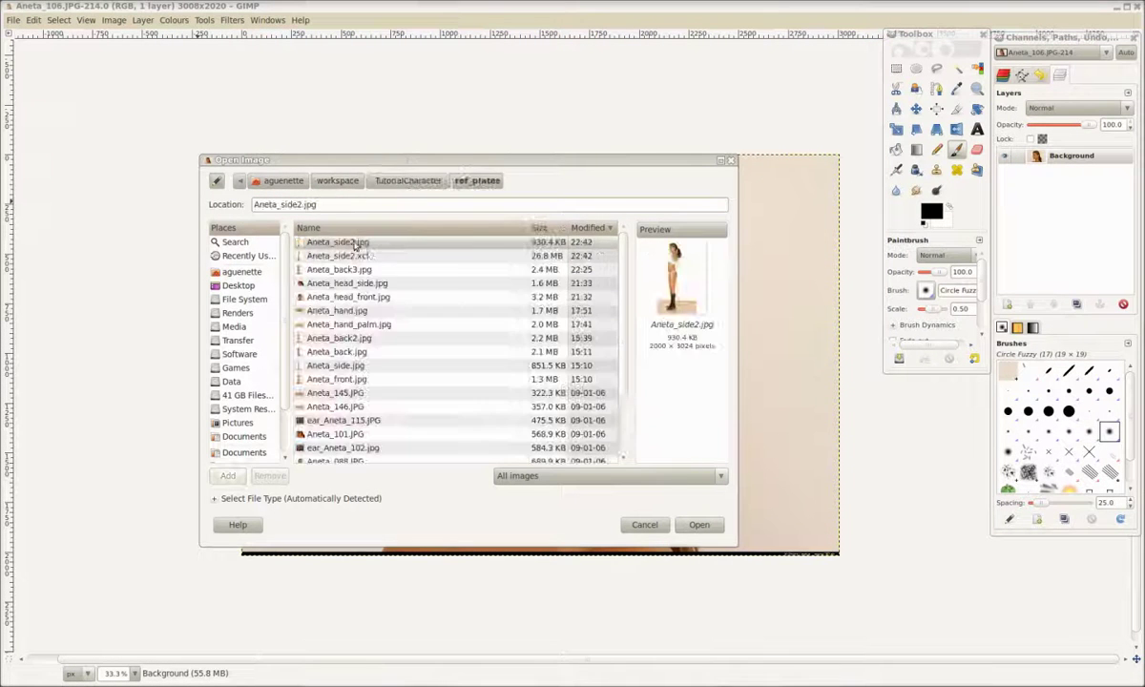
{"action": "left_click", "coordinate": [349, 296]}
{"action": "left_click", "coordinate": [700, 526]}
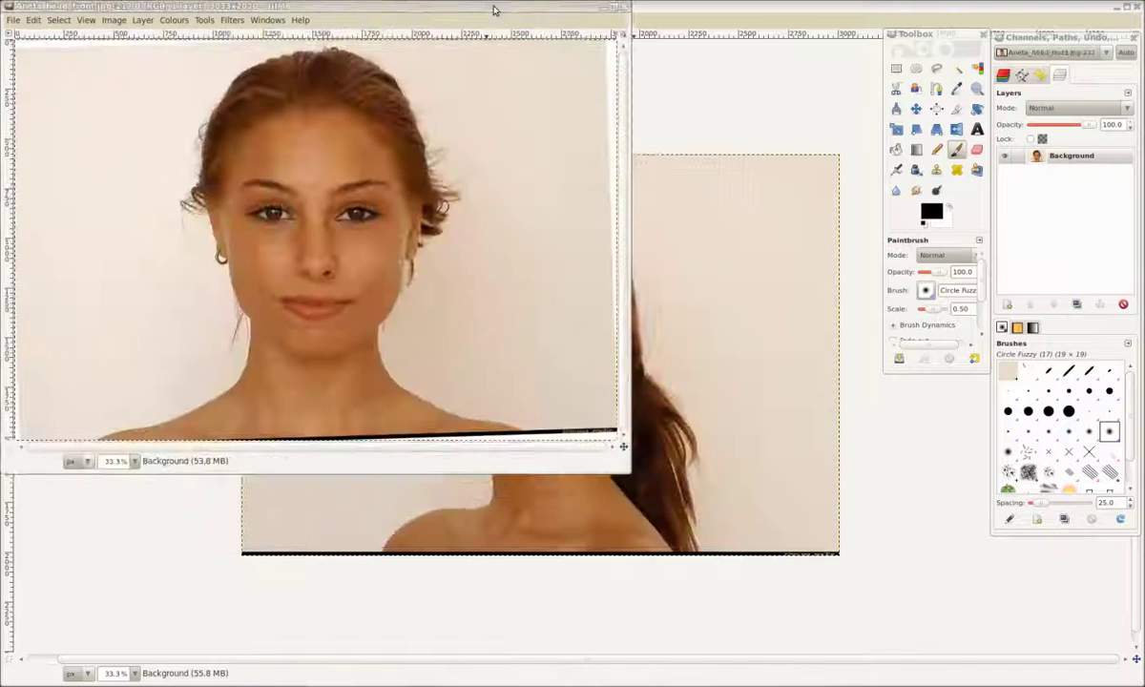
{"action": "left_click_drag", "start_coordinate": [494, 16], "coordinate": [767, 163]}
{"action": "double_click", "coordinate": [767, 163]}
- Add horizontal guides across the front head's facial landmarks and widen the canvas to 200 percent
{"action": "scroll", "coordinate": [636, 257], "scroll_direction": "up", "scroll_amount": 1}
{"action": "left_click_drag", "start_coordinate": [622, 268], "coordinate": [588, 292]}
{"action": "left_click_drag", "start_coordinate": [513, 36], "coordinate": [504, 430]}
{"action": "left_click_drag", "start_coordinate": [504, 35], "coordinate": [506, 468]}
{"action": "scroll", "coordinate": [283, 375], "scroll_direction": "down", "scroll_amount": 1}
{"action": "type", "text": "200"}
{"action": "left_click", "coordinate": [654, 485]}
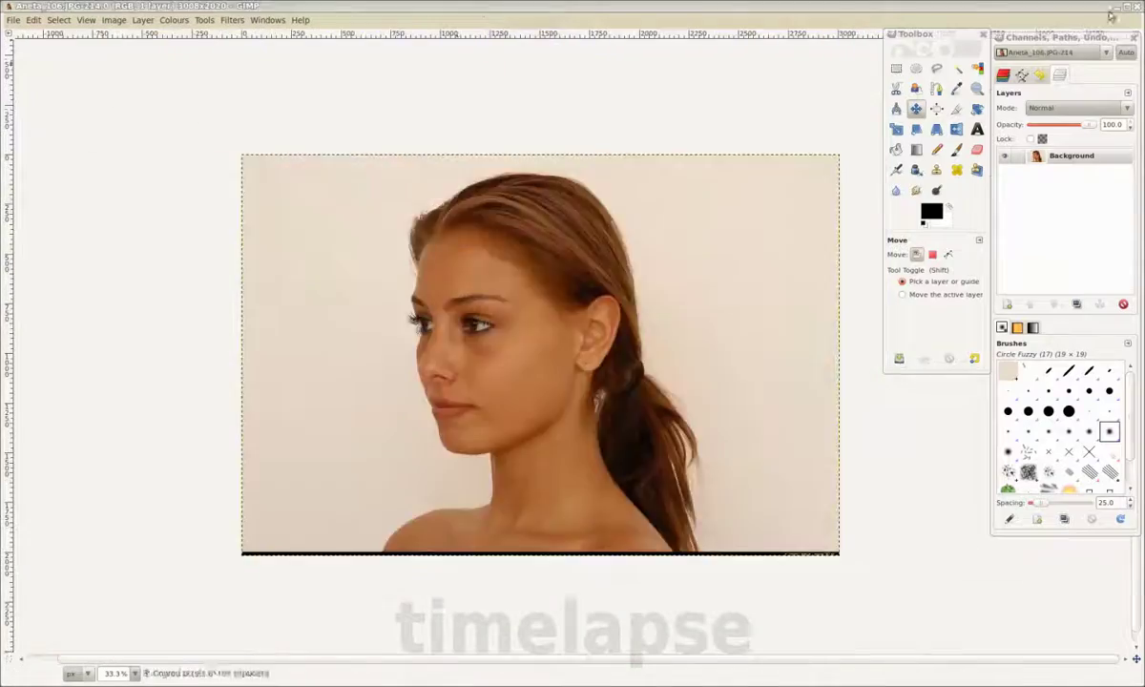
- Place the three-quarter photo beside the front head as layer 3q, scaling and moving it to match the guides
{"action": "left_click_drag", "start_coordinate": [512, 364], "coordinate": [892, 366]}
{"action": "key", "text": "shift+t"}
{"action": "left_click", "coordinate": [566, 382]}
{"action": "left_click_drag", "start_coordinate": [863, 577], "coordinate": [923, 611]}
{"action": "left_click", "coordinate": [355, 107]}
{"action": "key", "text": "m"}
{"action": "mouse_move", "coordinate": [718, 361]}
{"action": "left_mouse_down"}
{"action": "mouse_move", "coordinate": [697, 360]}
{"action": "mouse_move", "coordinate": [709, 364]}
{"action": "left_mouse_up"}
{"action": "left_click_drag", "start_coordinate": [468, 417], "coordinate": [468, 421]}
- Align the semi-transparent 3q layer over the front head, and restore its opacity to 100
{"action": "left_click_drag", "start_coordinate": [1089, 125], "coordinate": [1061, 125]}
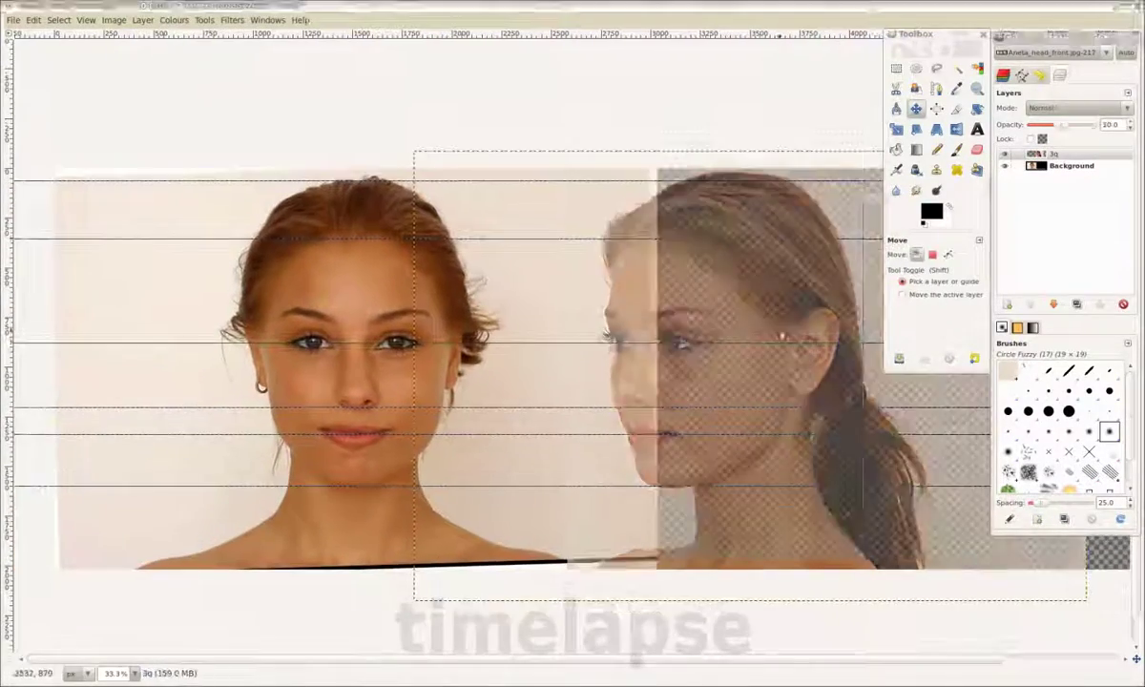
{"action": "left_click_drag", "start_coordinate": [687, 348], "coordinate": [362, 349]}
{"action": "scroll", "coordinate": [329, 352], "scroll_direction": "up", "scroll_amount": 3}
{"action": "scroll", "coordinate": [493, 324], "scroll_direction": "down", "scroll_amount": 3}
{"action": "mouse_move", "coordinate": [1061, 125]}
{"action": "left_mouse_down"}
{"action": "mouse_move", "coordinate": [1109, 126]}
{"action": "mouse_move", "coordinate": [1075, 125]}
{"action": "left_mouse_up"}
{"action": "left_click_drag", "start_coordinate": [511, 373], "coordinate": [468, 373]}
{"action": "left_click_drag", "start_coordinate": [1075, 125], "coordinate": [1107, 125]}
- Crop the image to the original front photo's bounds and hide the Background, leaving the 3q layer selected
{"action": "left_click", "coordinate": [1071, 166]}
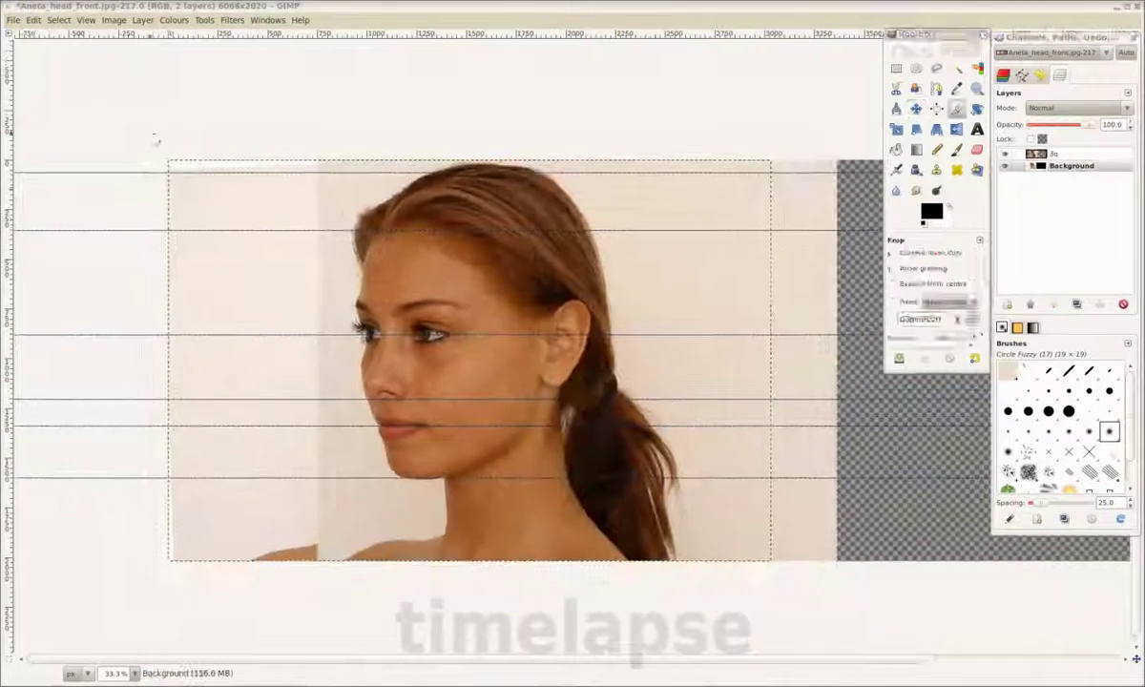
{"action": "key", "text": "shift+c"}
{"action": "left_click_drag", "start_coordinate": [169, 160], "coordinate": [772, 561]}
{"action": "left_click", "coordinate": [1004, 172]}
{"action": "left_click", "coordinate": [1054, 157]}
- Save the aligned three-quarter view as Aneta_head_3q.jpg in the ref_plates folder
{"action": "left_click", "coordinate": [14, 20]}
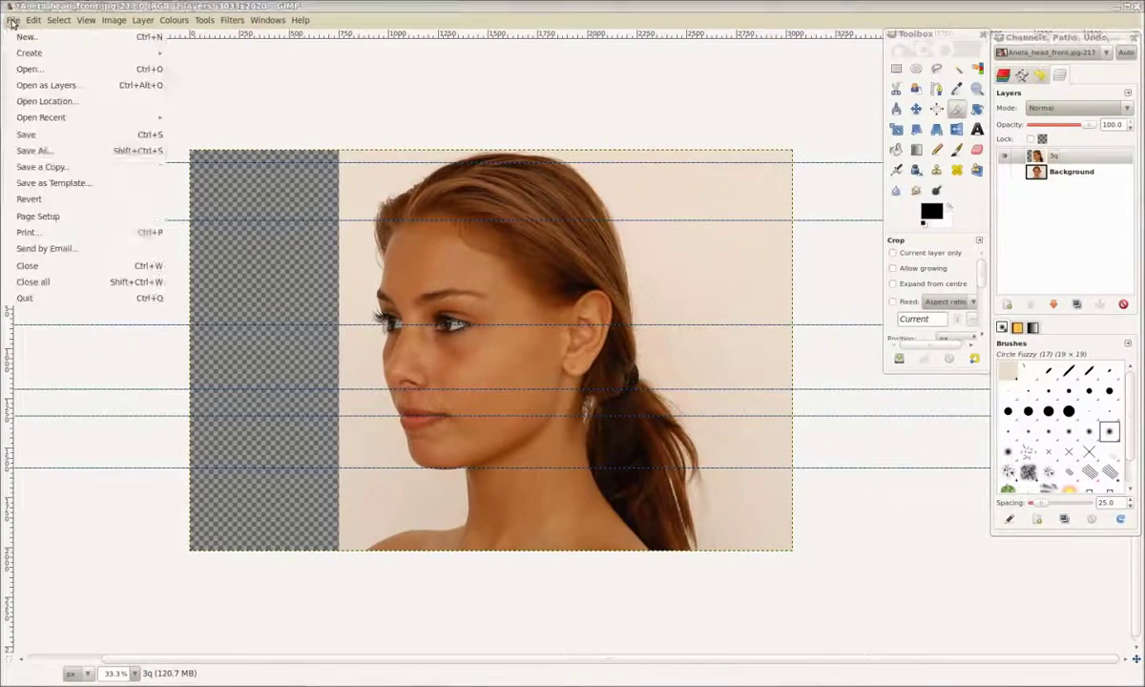
{"action": "left_click", "coordinate": [93, 151]}
{"action": "left_click", "coordinate": [459, 252]}
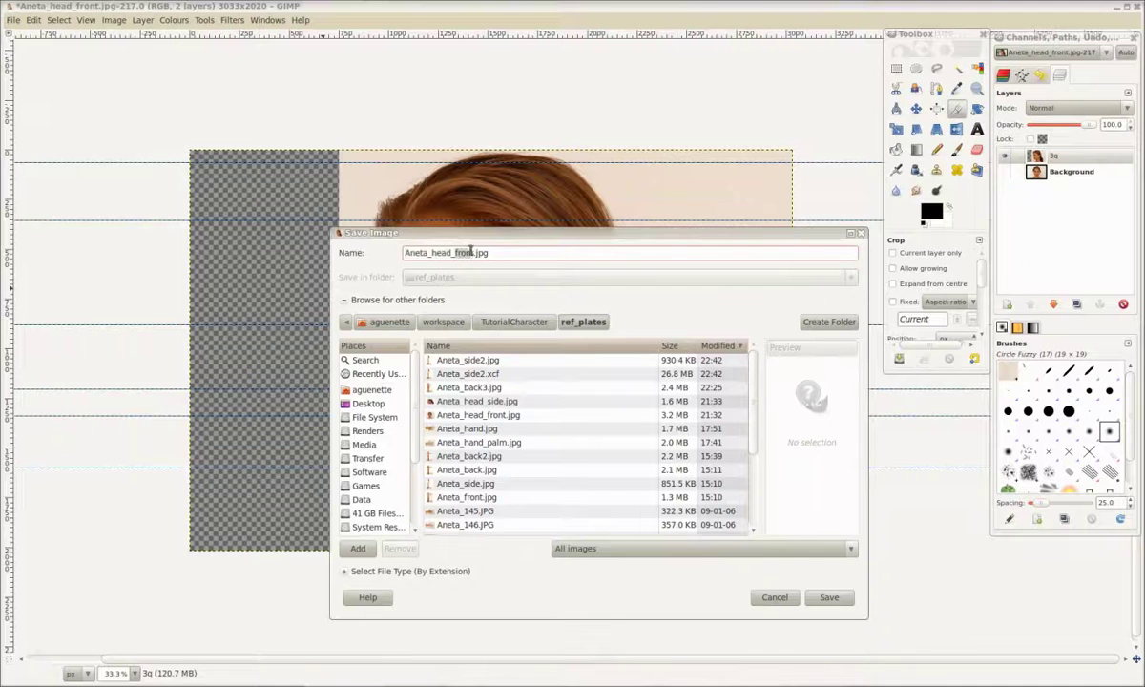
{"action": "left_click_drag", "start_coordinate": [467, 250], "coordinate": [475, 253]}
{"action": "type", "text": "3q"}
{"action": "left_click", "coordinate": [828, 598]}
{"action": "left_click", "coordinate": [711, 442]}
{"action": "left_click", "coordinate": [659, 460]}
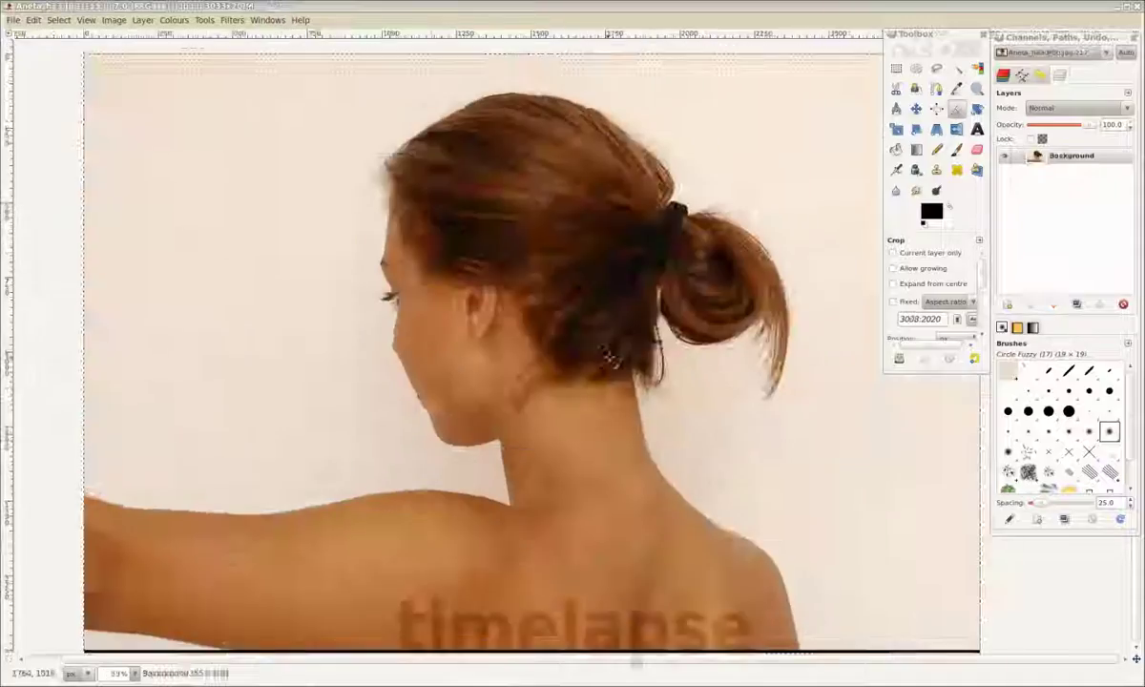
- Paste the rear three-quarter photo as a new layer named "3q back"
{"action": "key", "text": "ctrl+v"}
{"action": "double_click", "coordinate": [1069, 155]}
{"action": "type", "text": "3q back"}
{"action": "key", "text": "Return"}
- Scale up the 3q back layer at 67 opacity to match the guides, with the 3q layer hidden
{"action": "left_click", "coordinate": [1005, 172]}
{"action": "left_click_drag", "start_coordinate": [1089, 125], "coordinate": [1073, 125]}
{"action": "key", "text": "shift+t"}
{"action": "left_click", "coordinate": [704, 513]}
{"action": "left_click_drag", "start_coordinate": [753, 543], "coordinate": [938, 642]}
{"action": "left_click", "coordinate": [352, 105]}
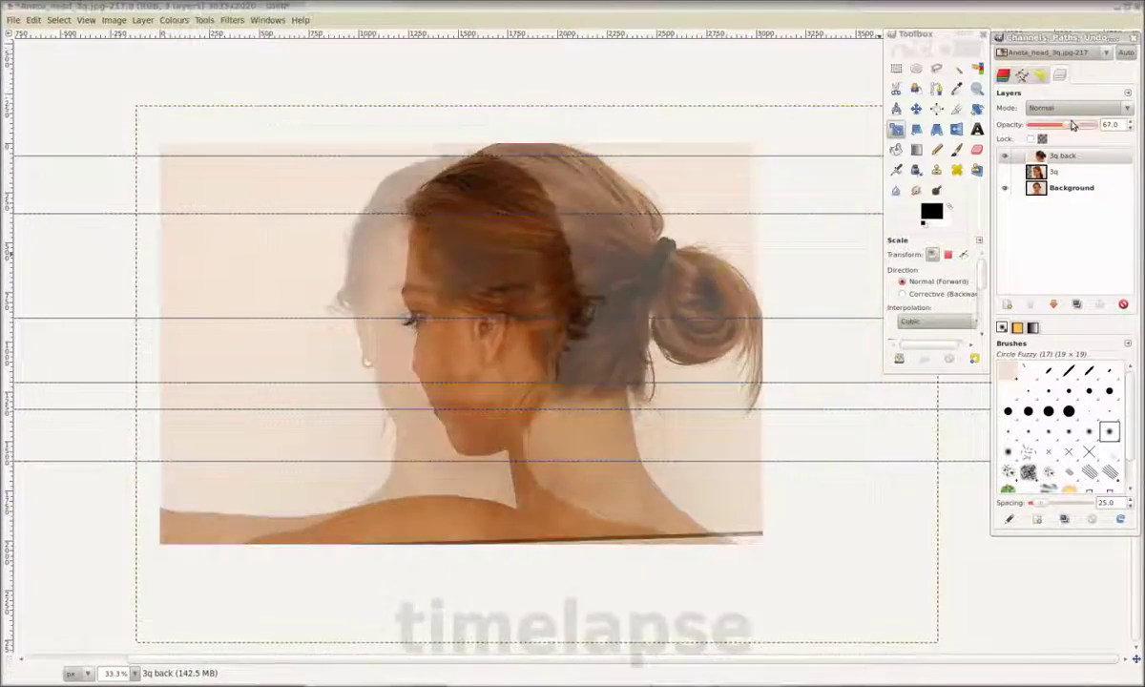
{"action": "left_click_drag", "start_coordinate": [136, 105], "coordinate": [131, 97]}
{"action": "left_click", "coordinate": [352, 105]}
- Show the 3q layer, align the semi-transparent 3q back layer over it, and restore the opacity to 100
{"action": "left_click", "coordinate": [1005, 172]}
{"action": "left_click_drag", "start_coordinate": [1071, 125], "coordinate": [1047, 129]}
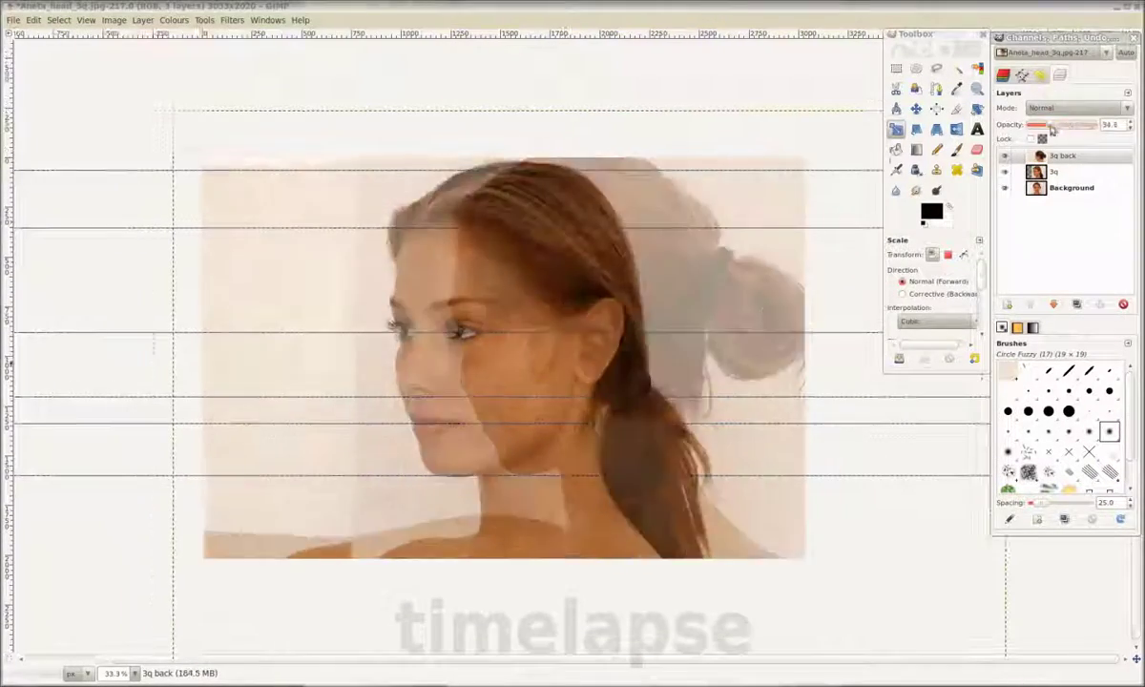
{"action": "key", "text": "m"}
{"action": "left_click_drag", "start_coordinate": [705, 307], "coordinate": [655, 306]}
{"action": "left_click_drag", "start_coordinate": [1047, 125], "coordinate": [1094, 125]}
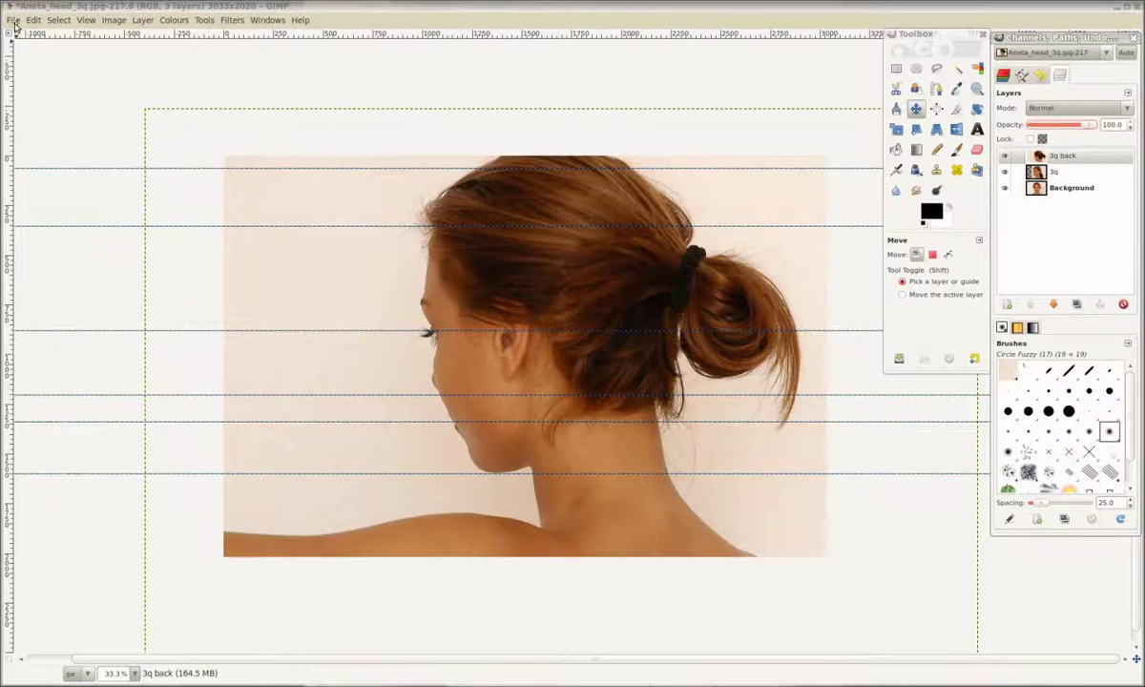
- Save the aligned rear three-quarter view as Aneta_head_3q_bk.jpg in the ref_plates folder
{"action": "left_click", "coordinate": [15, 21]}
{"action": "left_click", "coordinate": [47, 146]}
{"action": "left_click", "coordinate": [464, 252]}
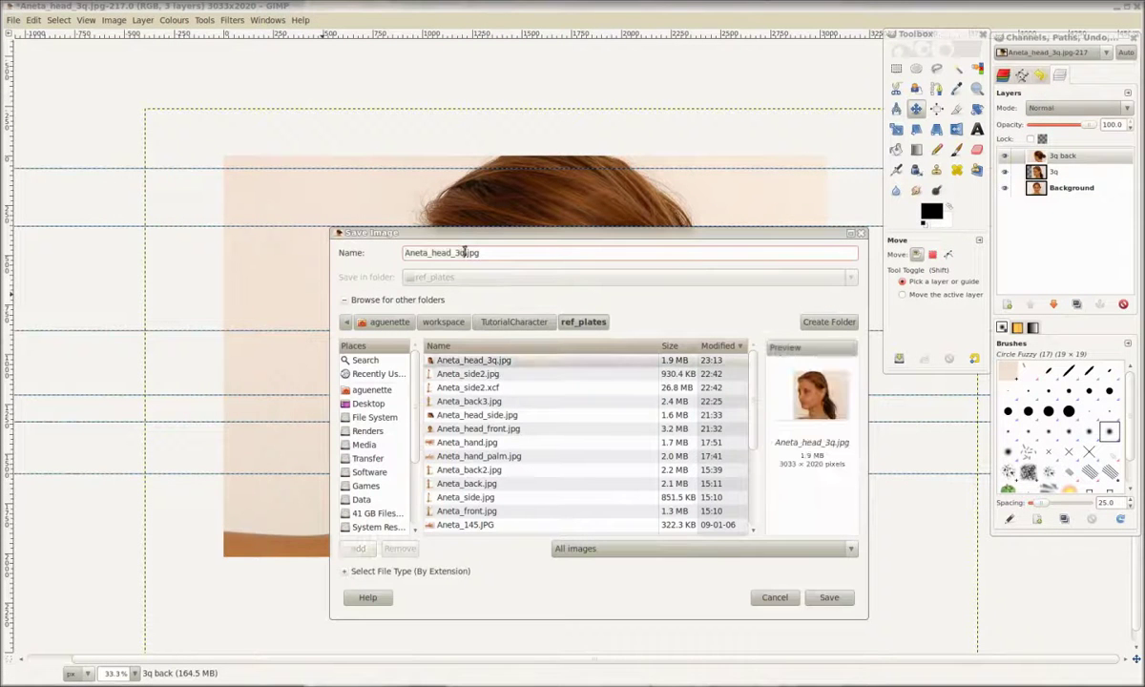
{"action": "type", "text": "_bk"}
{"action": "left_click", "coordinate": [830, 597]}
{"action": "left_click", "coordinate": [707, 444]}
{"action": "left_click", "coordinate": [658, 462]}
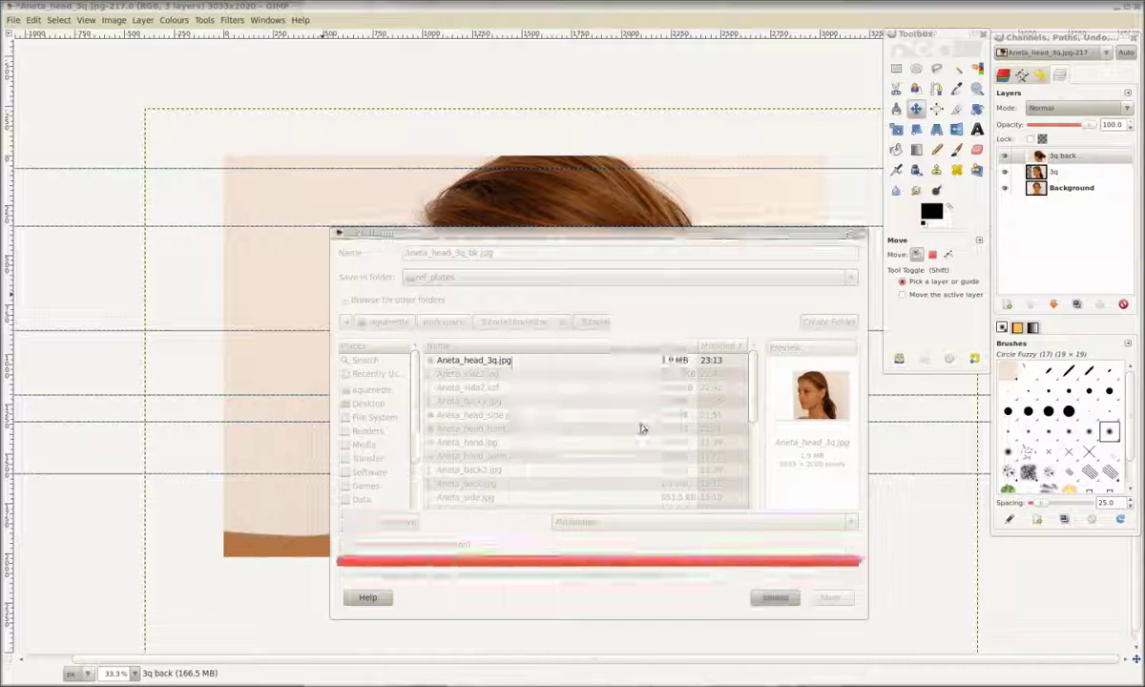